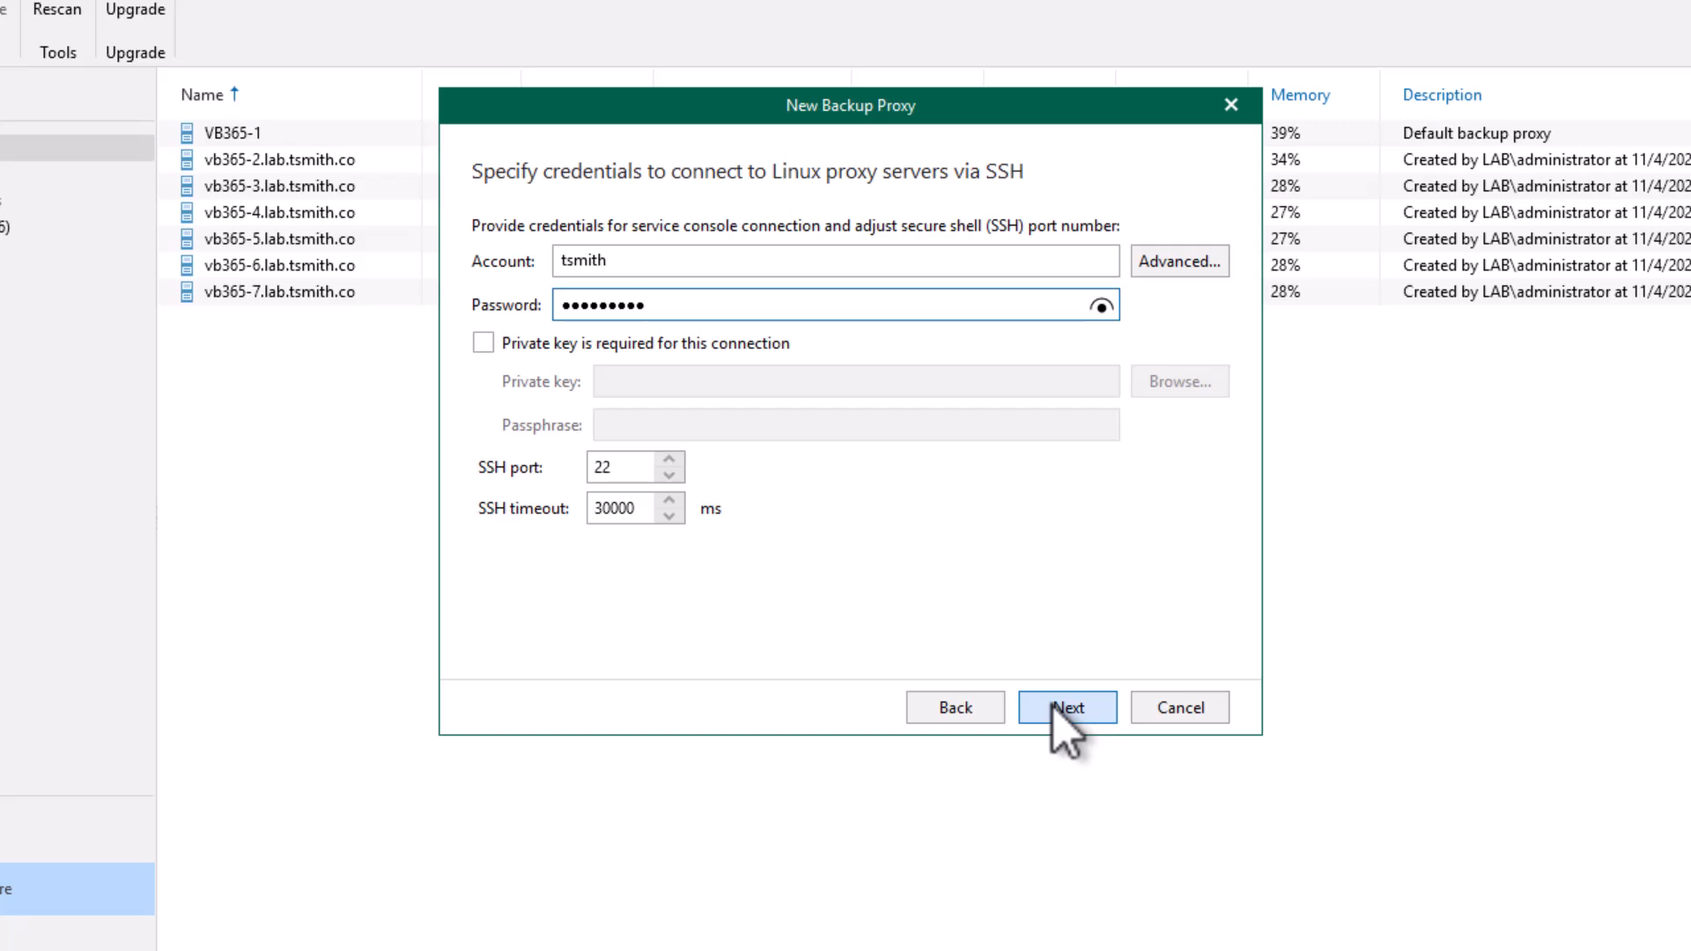
Step: Validate the SSH connection to linux-proxy-2, elevating the specified account to root and trusting the server's key fingerprint
{"action": "left_click", "coordinate": [1054, 705]}
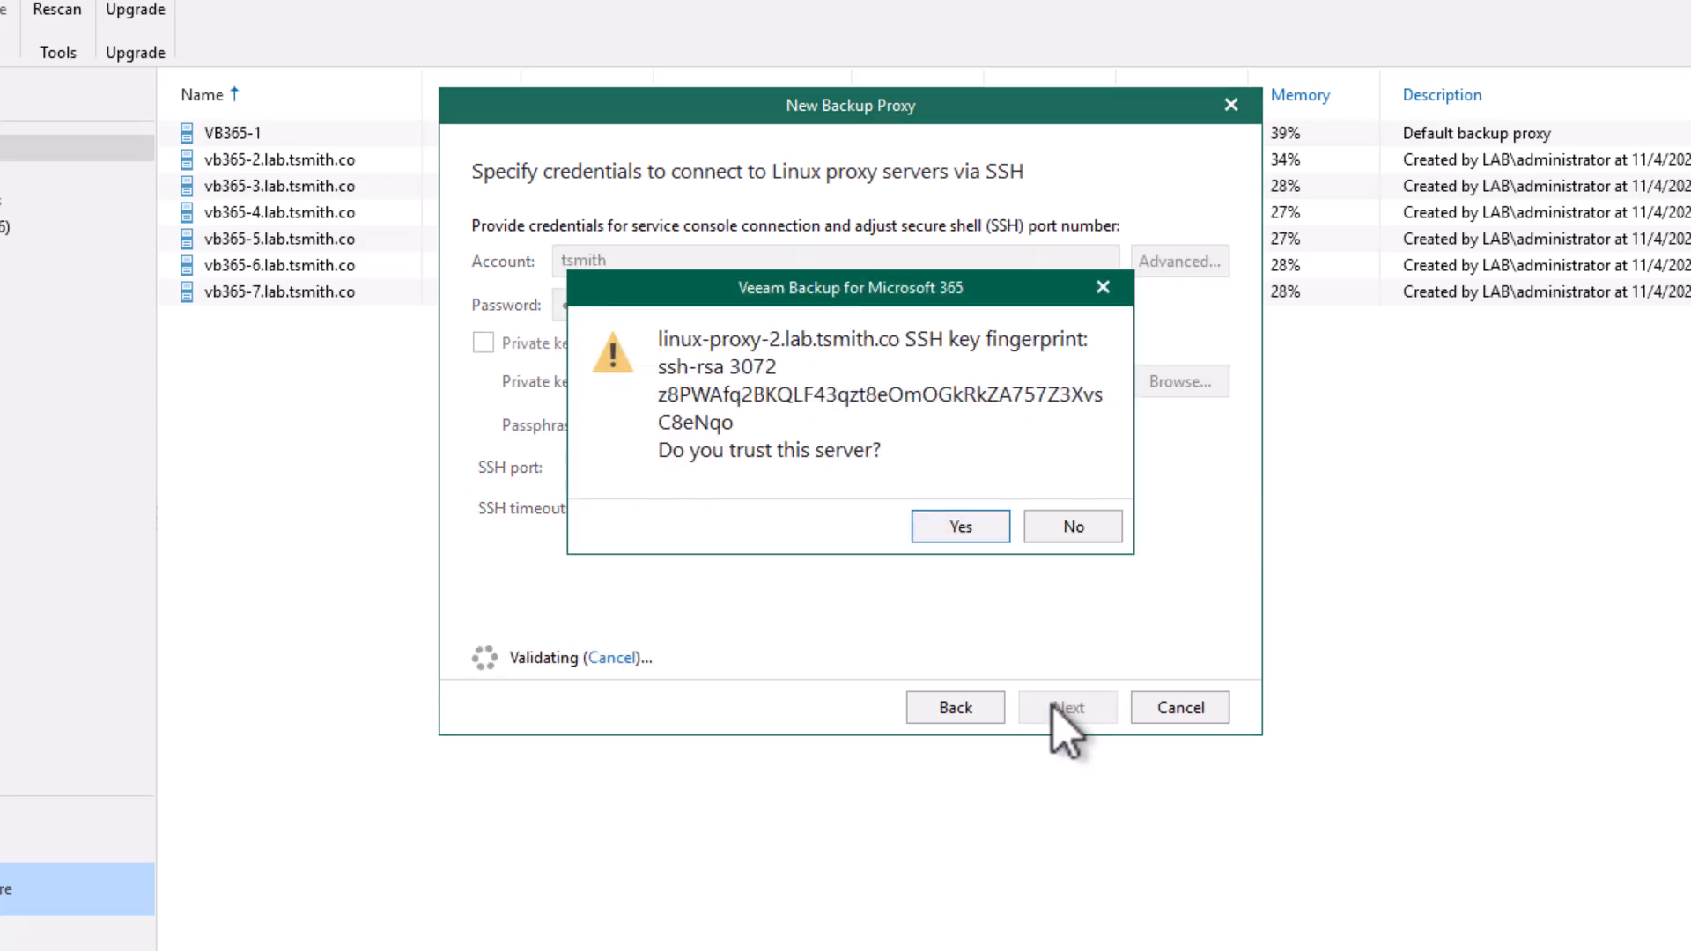
{"action": "left_click", "coordinate": [990, 528]}
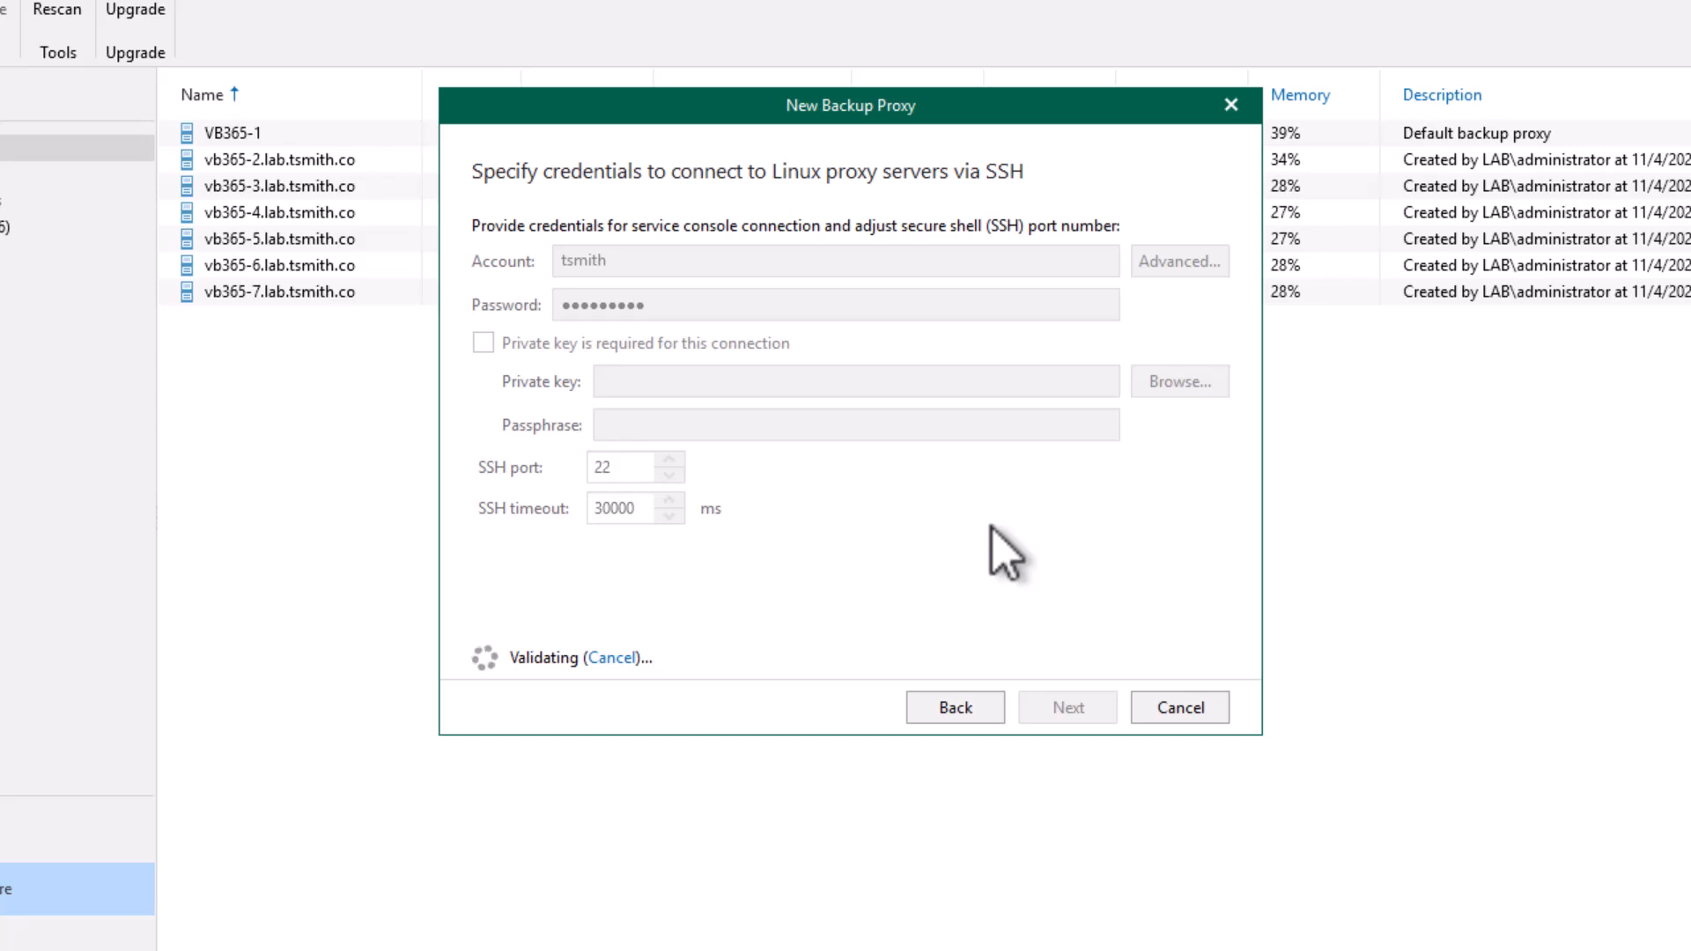
{"action": "left_click", "coordinate": [1176, 264]}
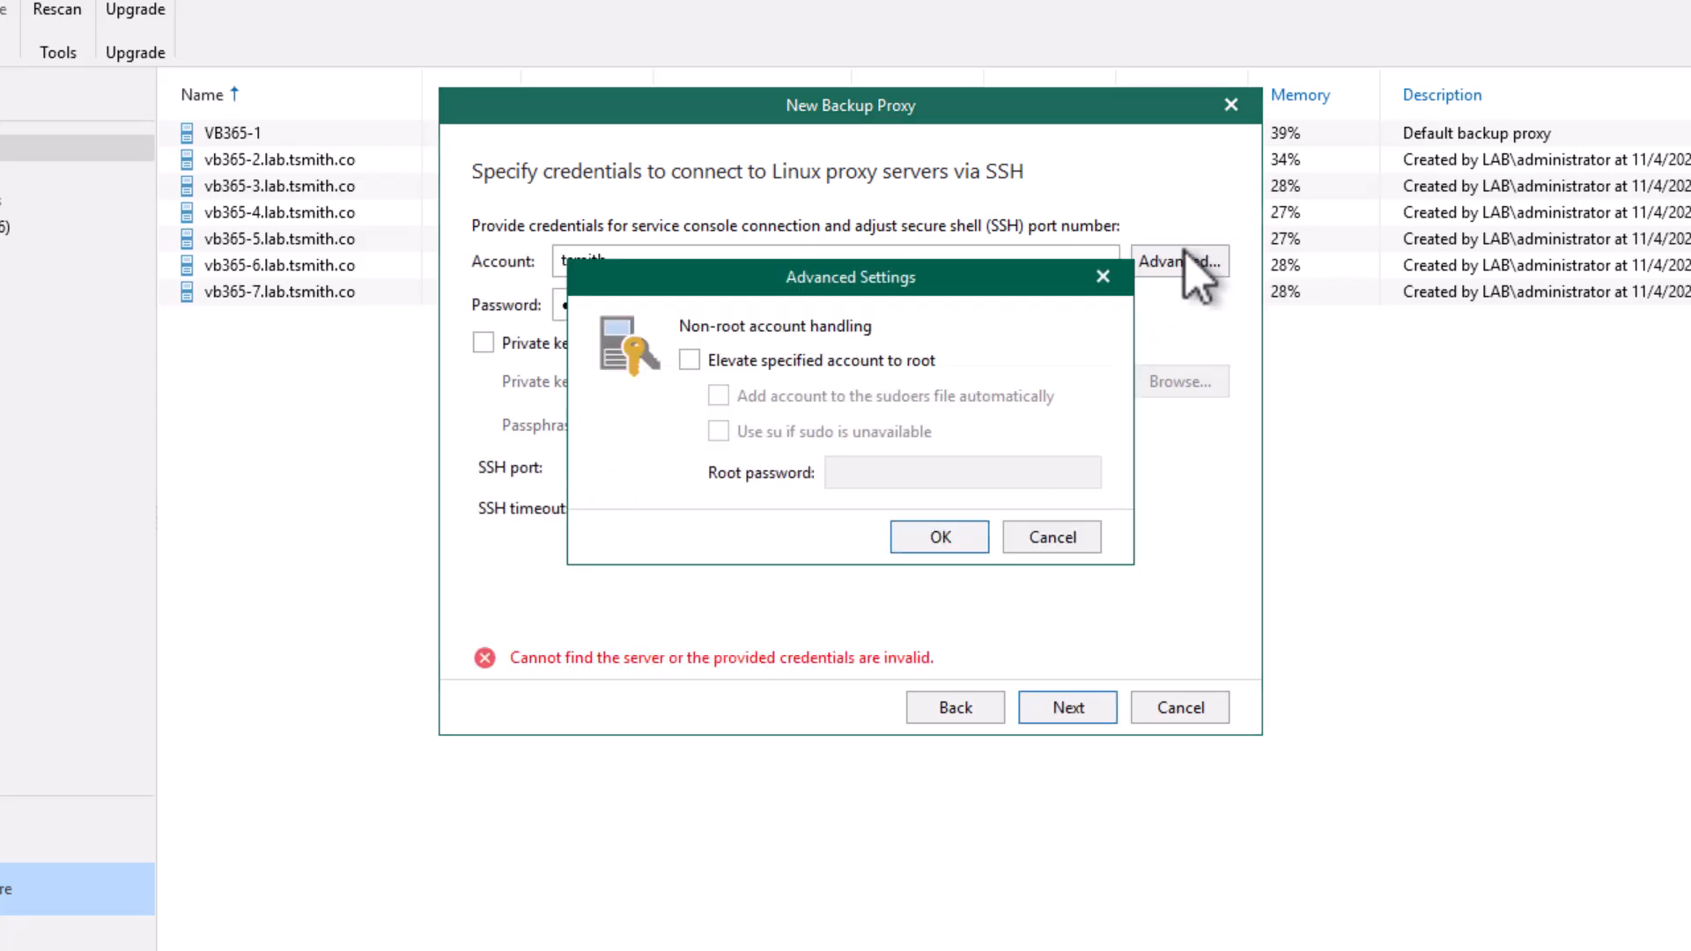
{"action": "left_click", "coordinate": [907, 361]}
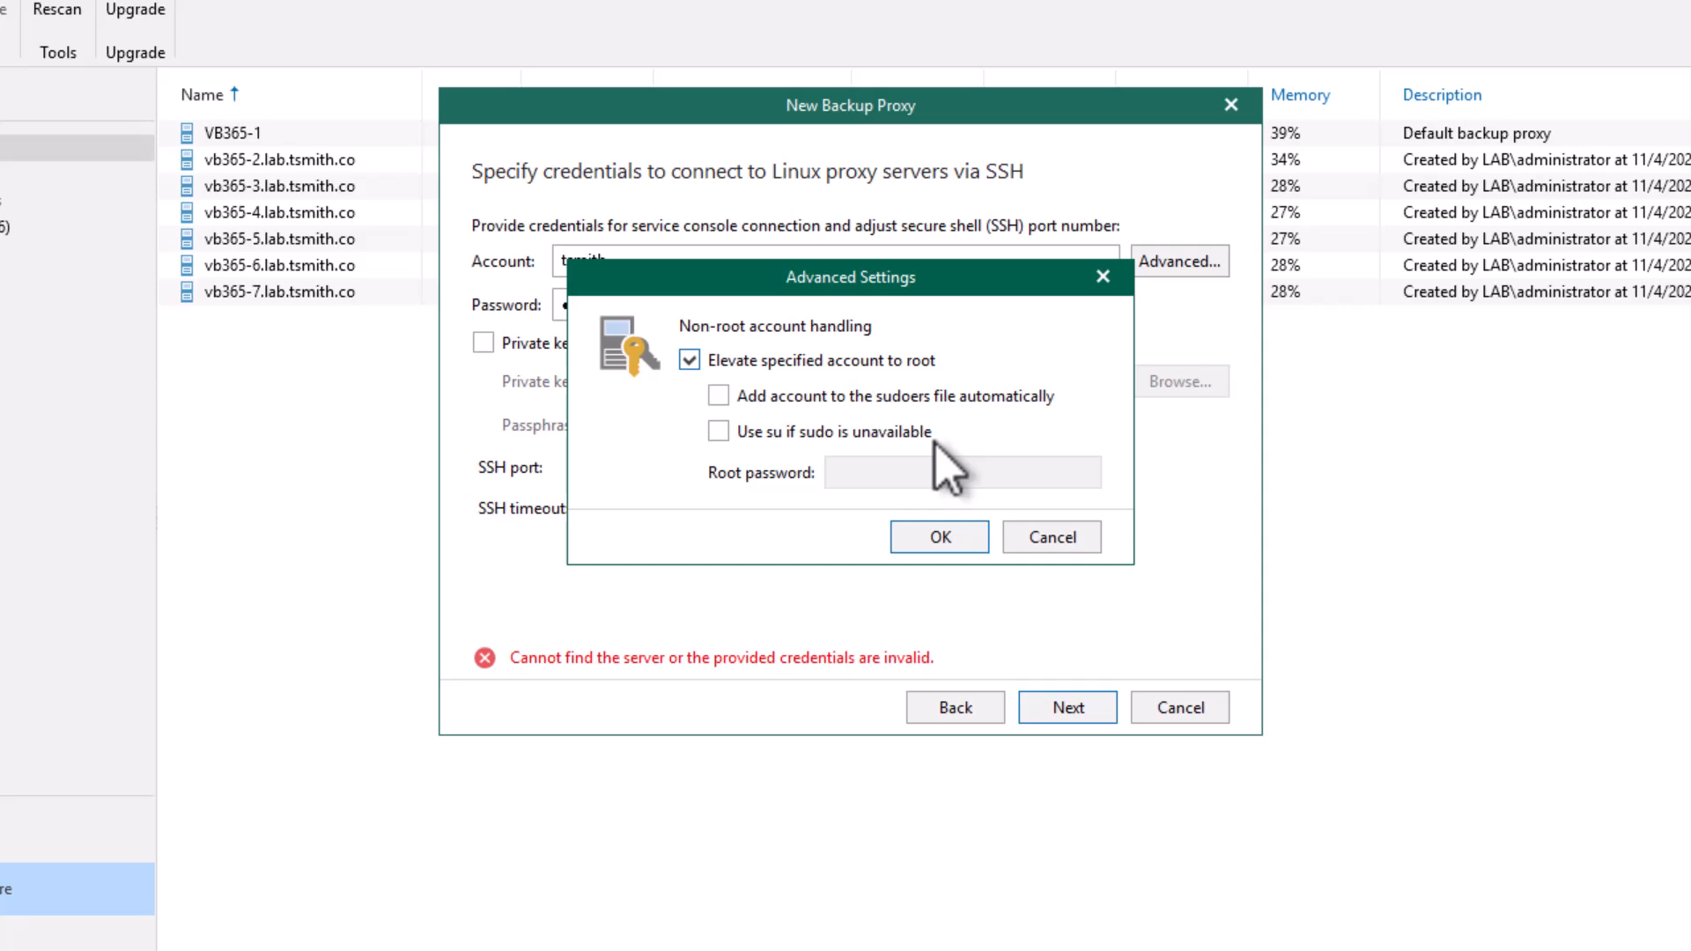
{"action": "left_click", "coordinate": [951, 542]}
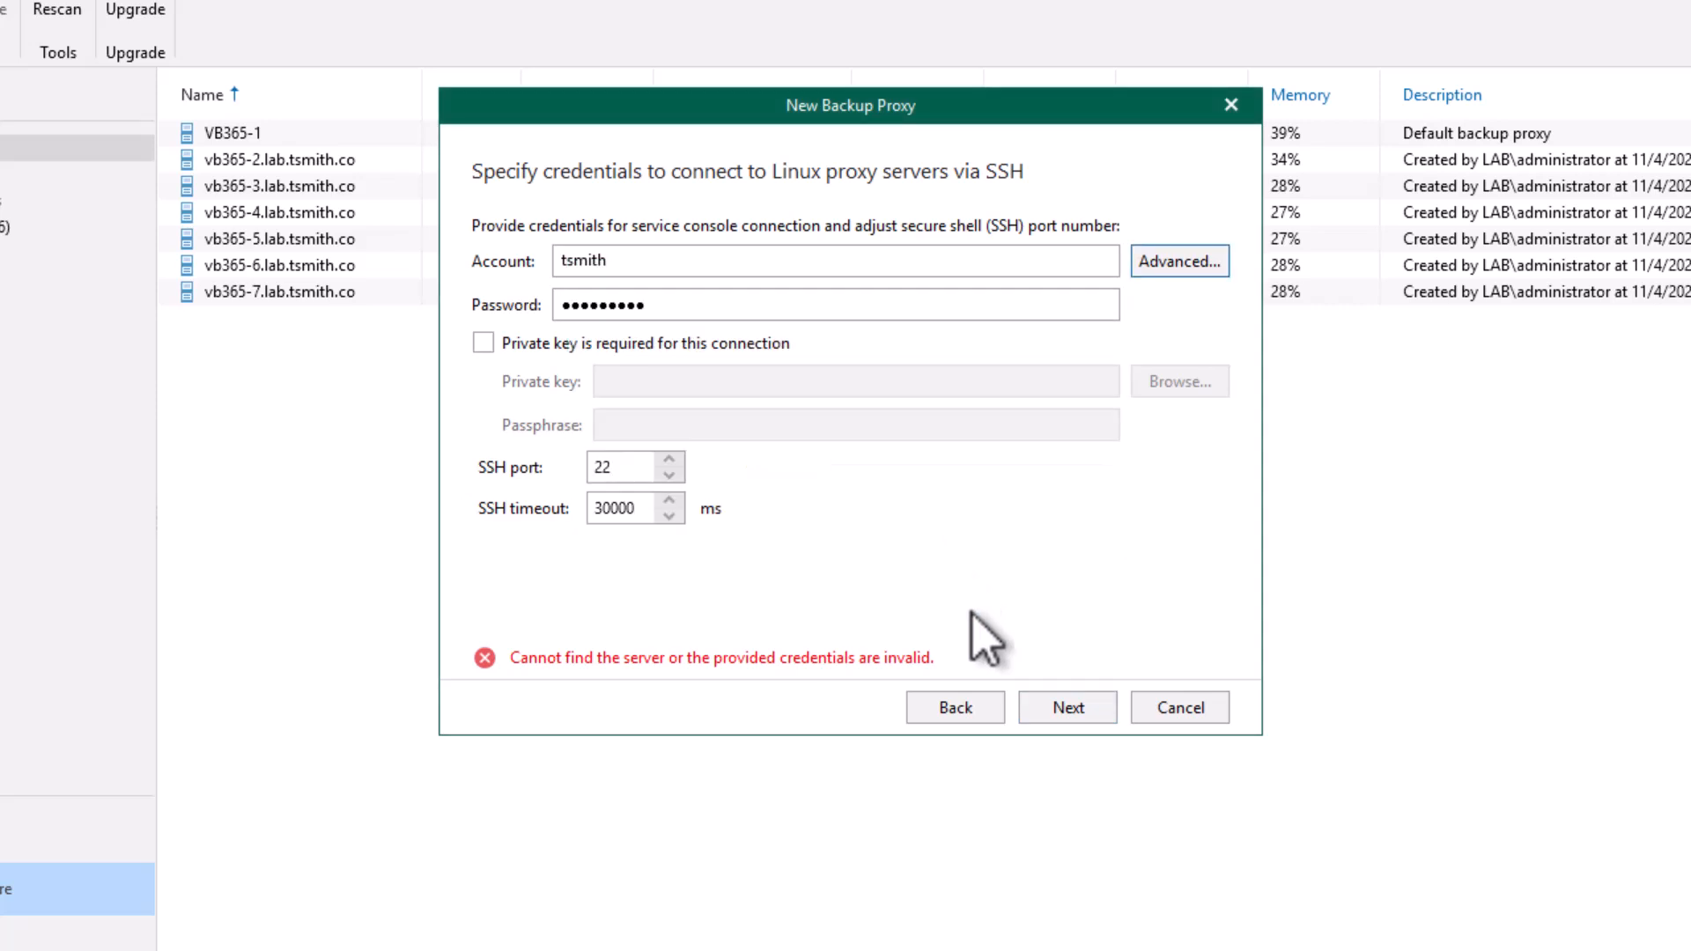
{"action": "left_click", "coordinate": [1035, 709]}
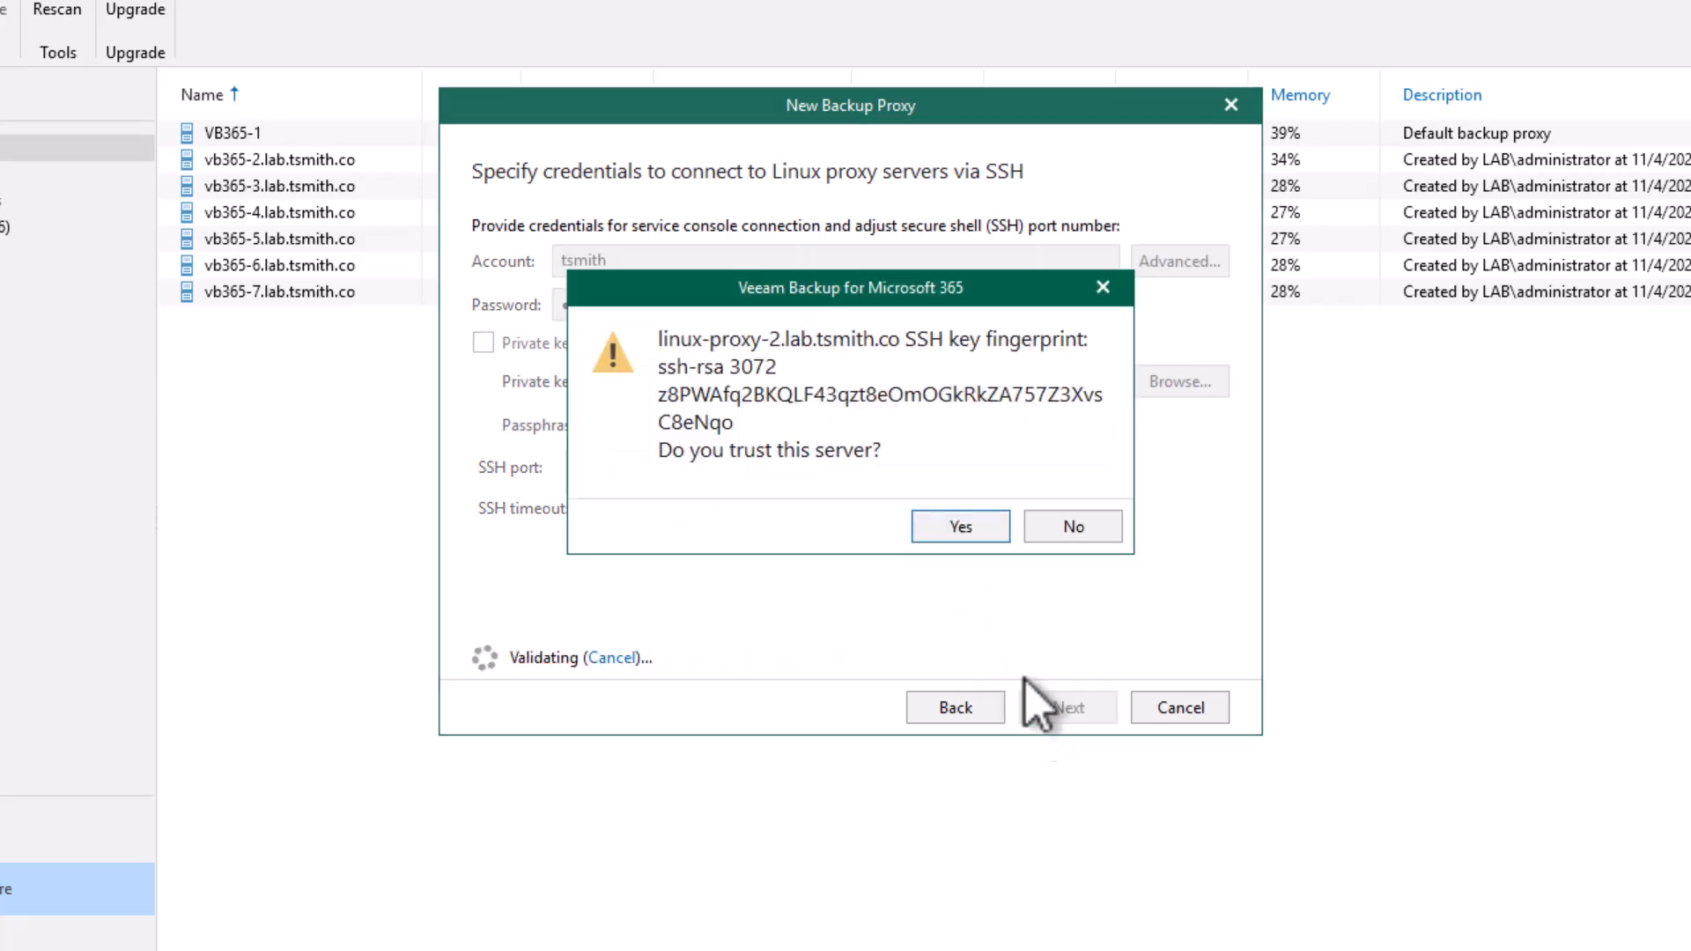
{"action": "left_click", "coordinate": [988, 533]}
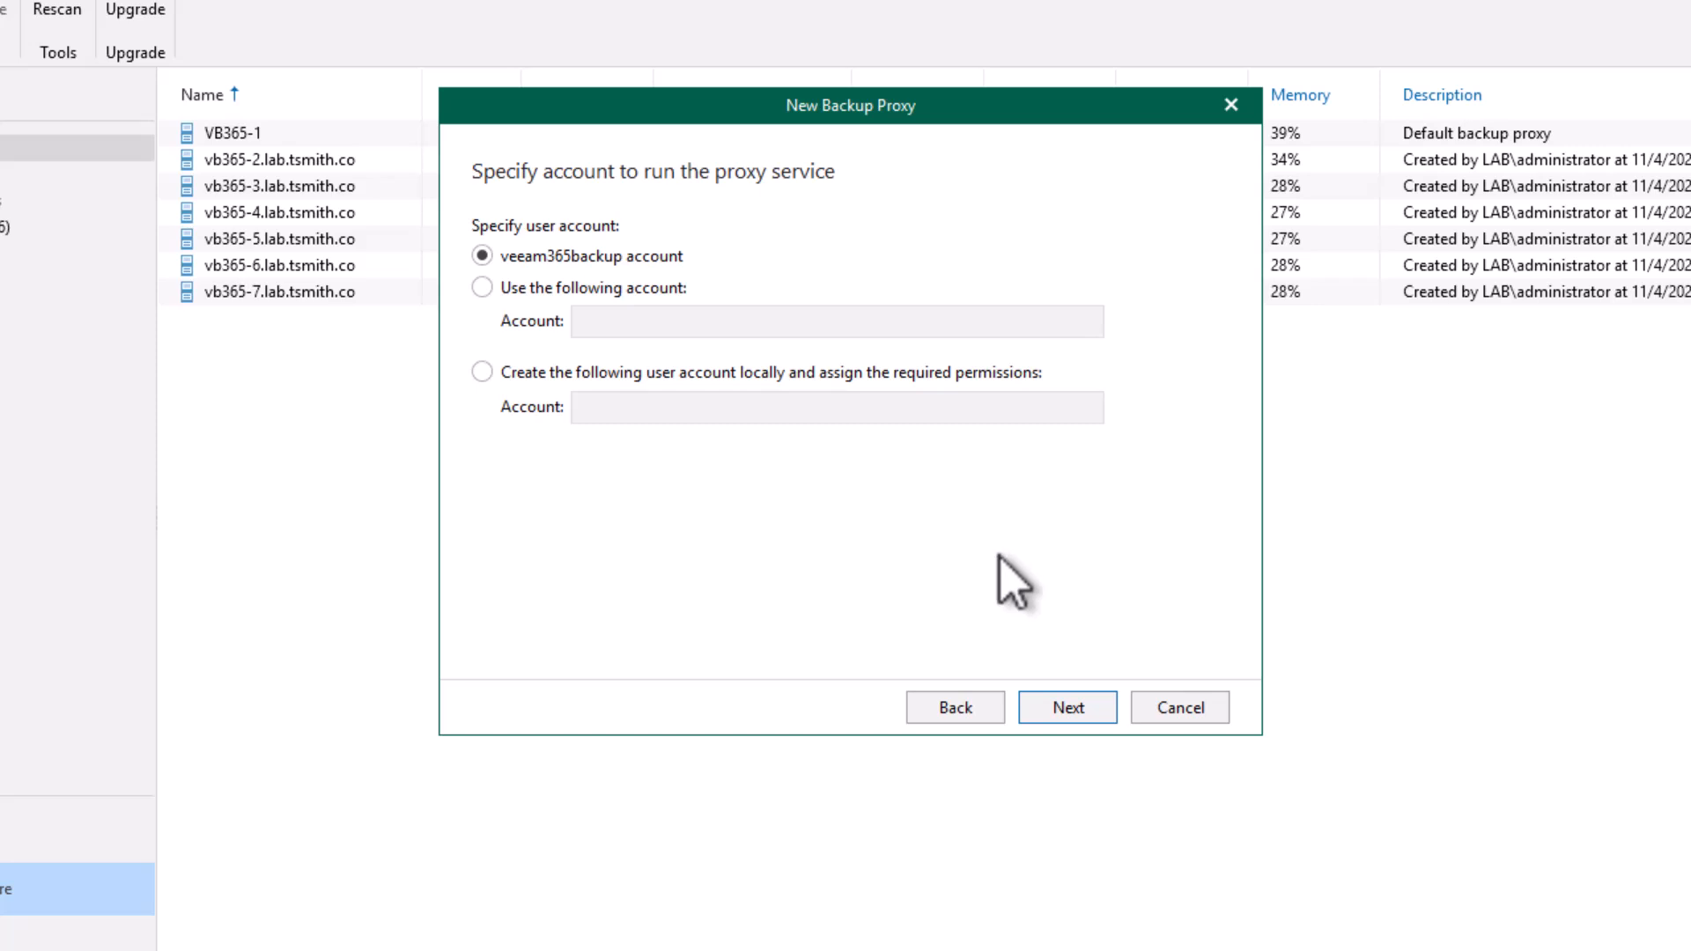
Step: Install the proxy with the veeam365backup service account, retrying the installation operations, and finish the wizard
{"action": "left_click", "coordinate": [1101, 712]}
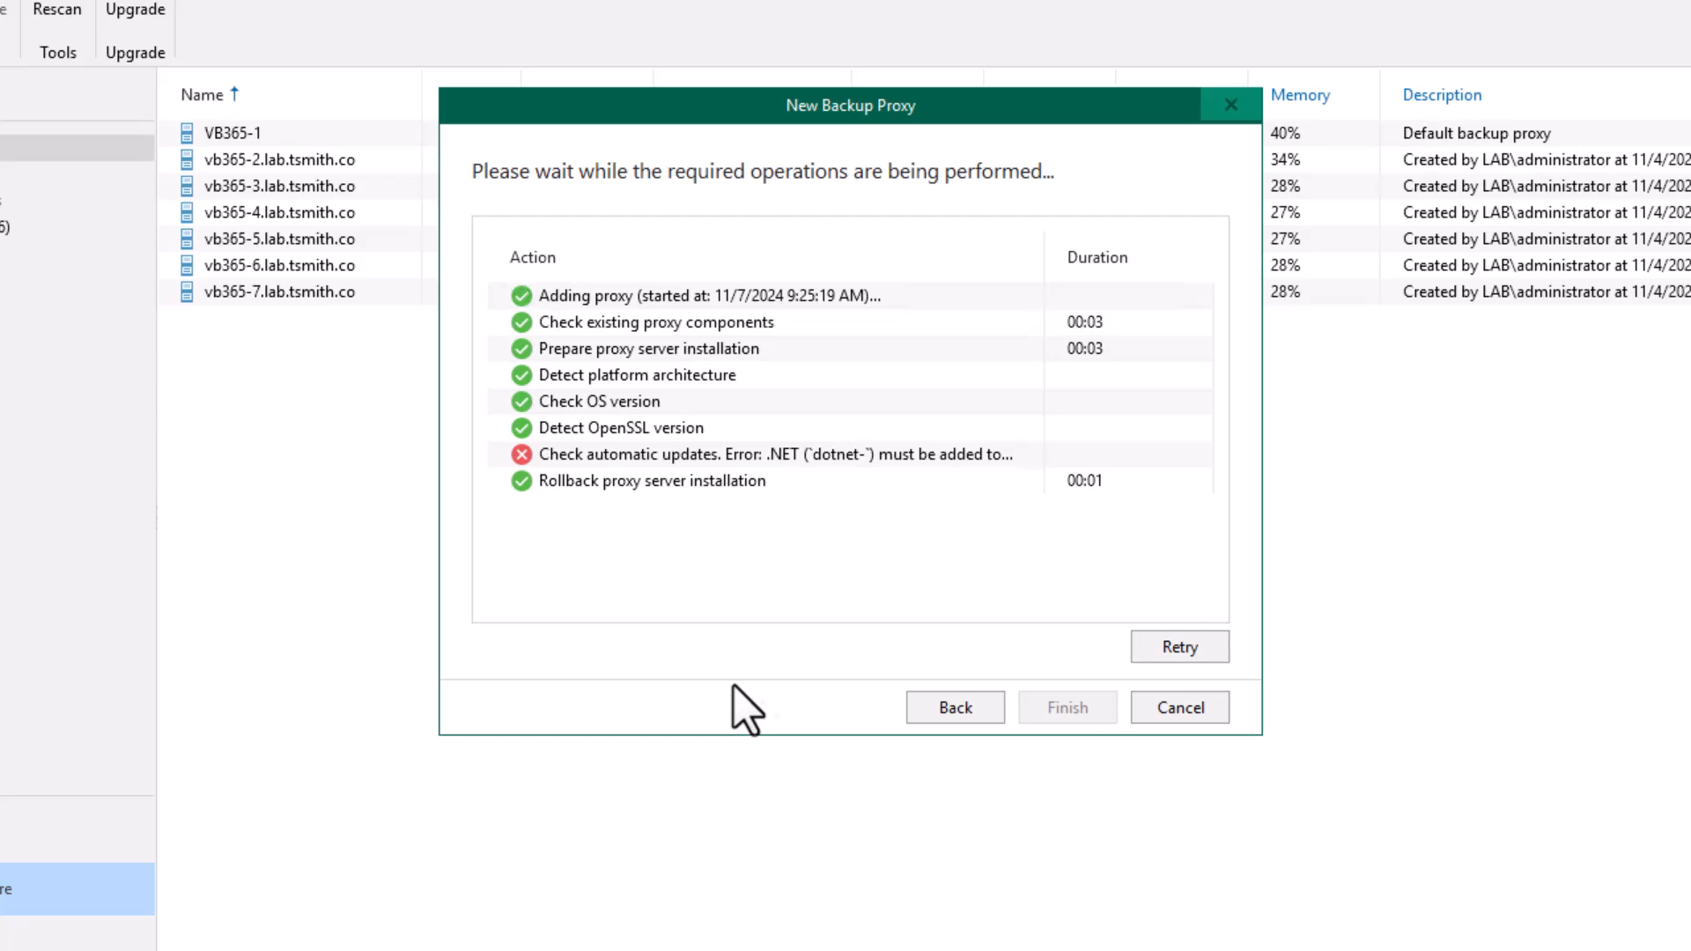
{"action": "left_click", "coordinate": [1202, 654]}
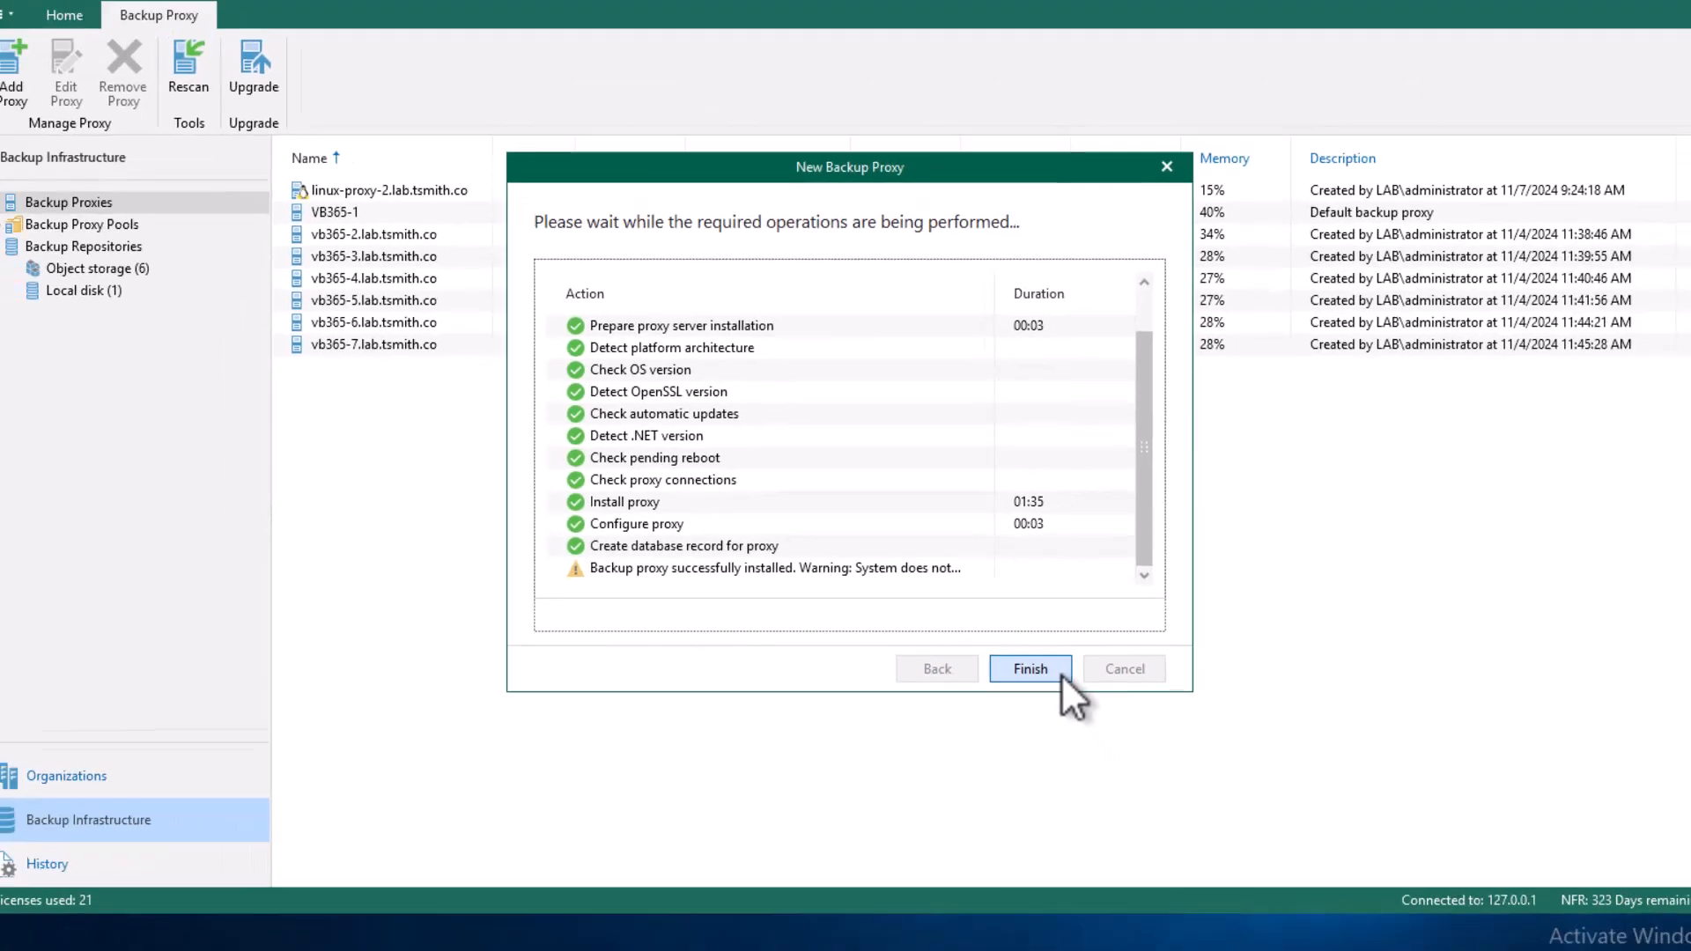
{"action": "left_click", "coordinate": [1101, 711]}
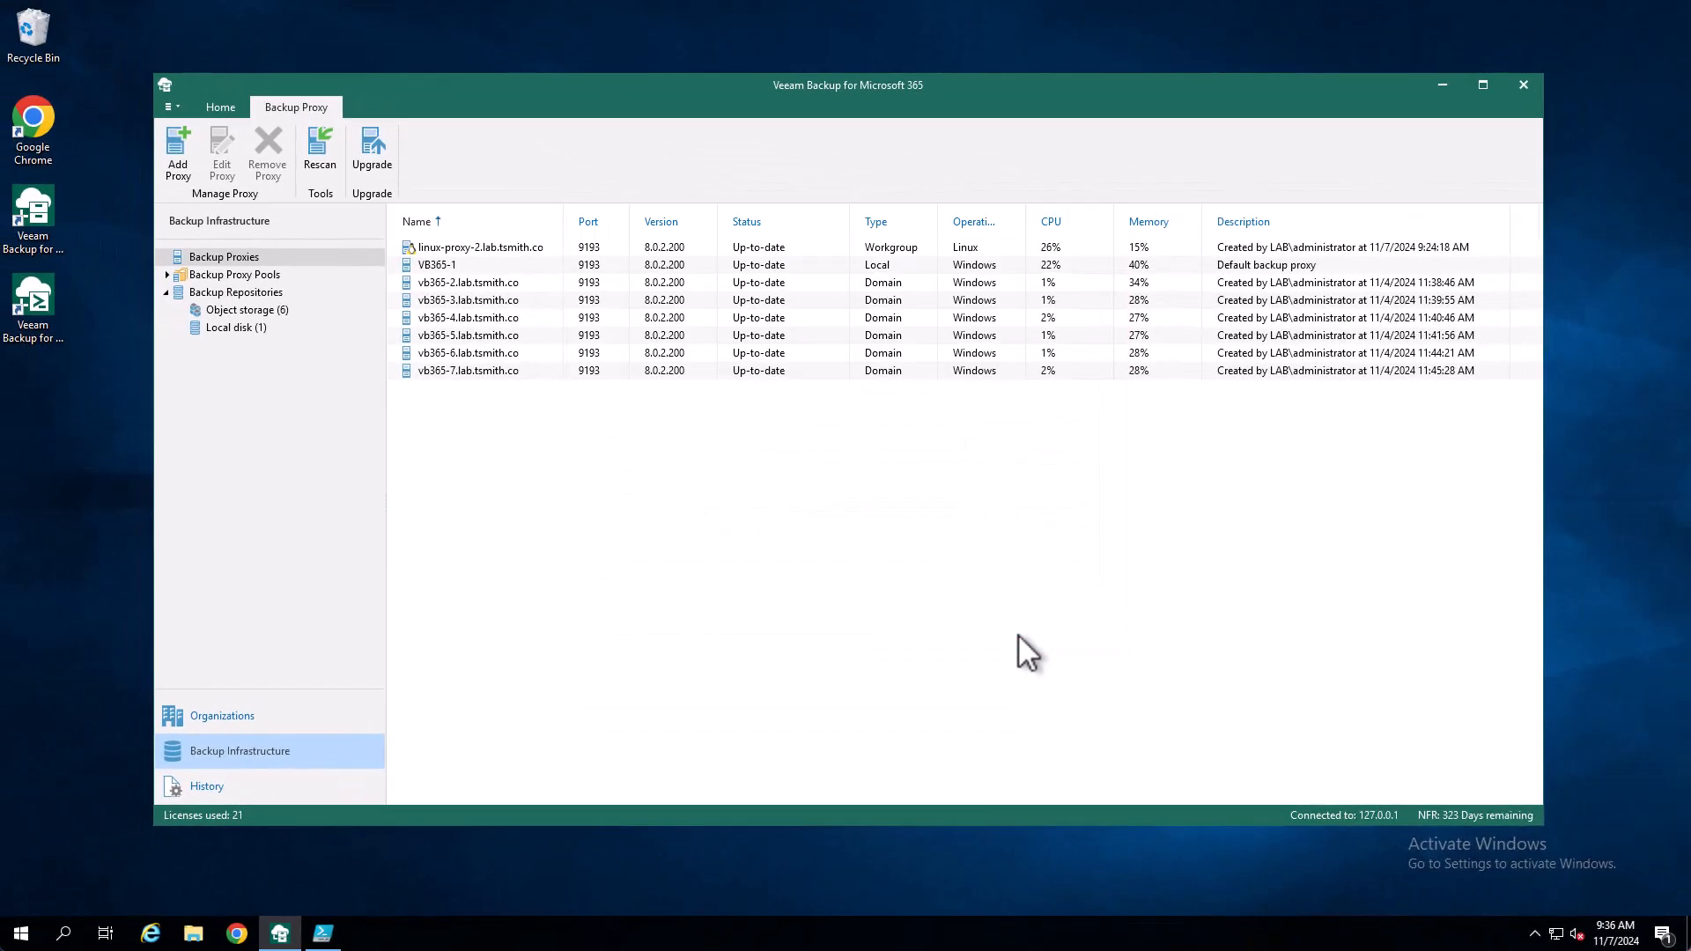
Step: Add linux-proxy-3, linux-proxy-4 and linux-proxy-5 as further backup proxies and finish the wizard
{"action": "right_click", "coordinate": [1018, 634]}
{"action": "left_click", "coordinate": [1050, 647]}
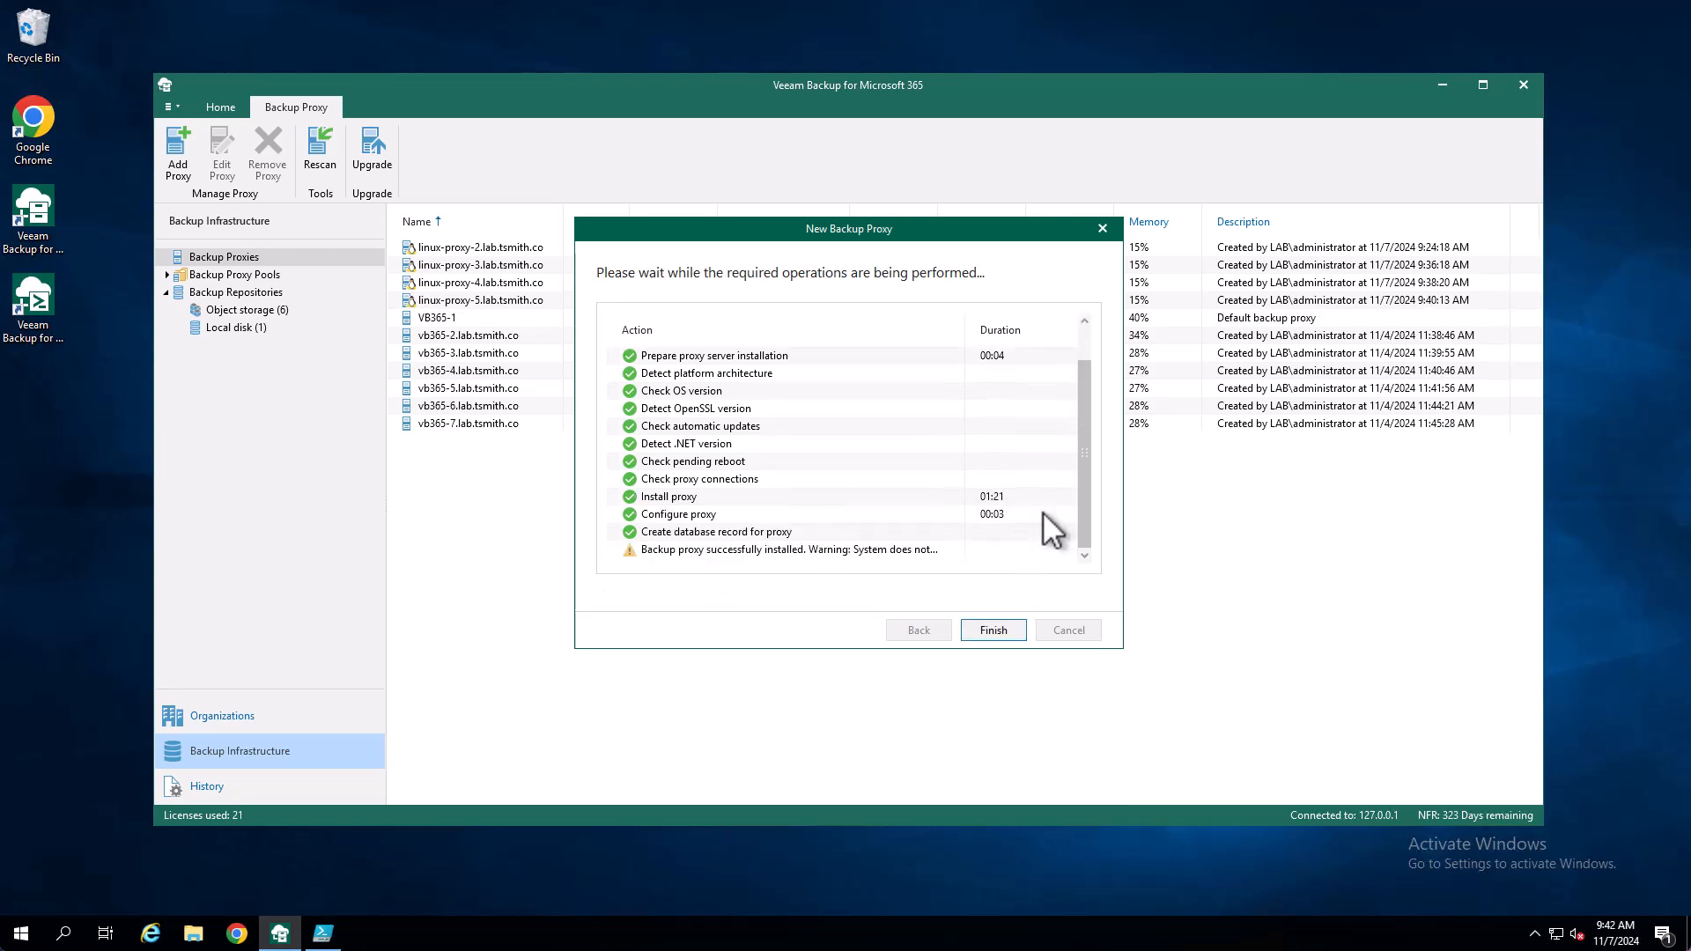
{"action": "left_click", "coordinate": [1011, 633]}
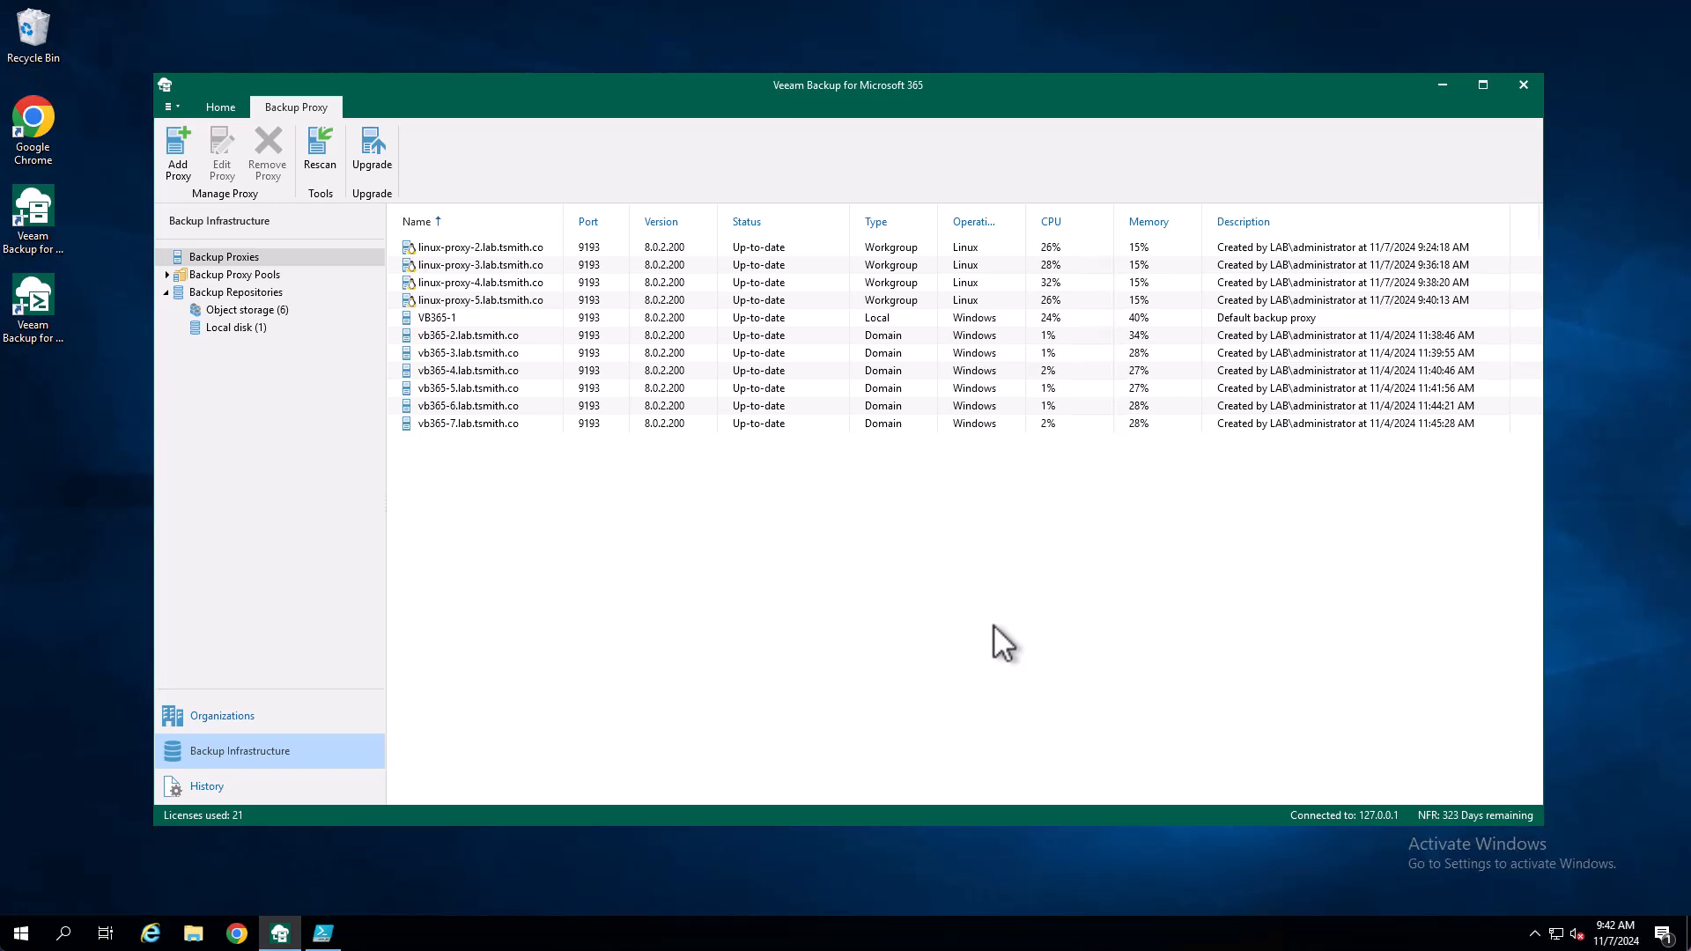
Step: Edit the Mail Pool backup proxy pool and add linux-proxy-2 and linux-proxy-3 to it
{"action": "left_click", "coordinate": [279, 277]}
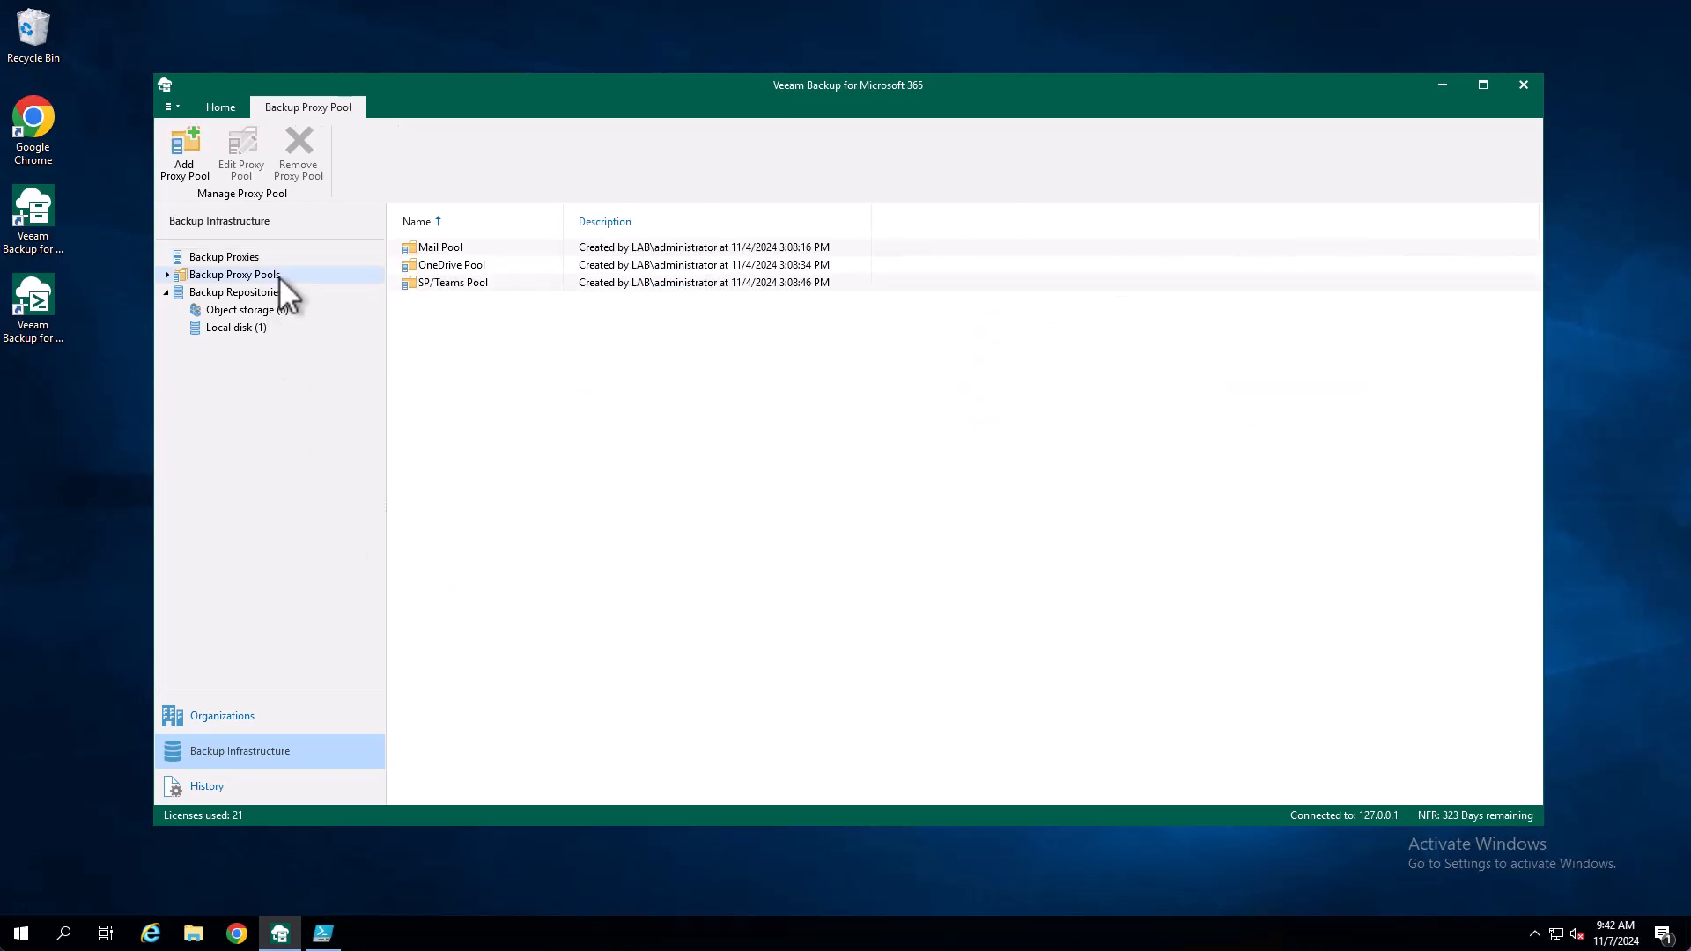
{"action": "left_click", "coordinate": [521, 249]}
{"action": "double_click", "coordinate": [520, 250]}
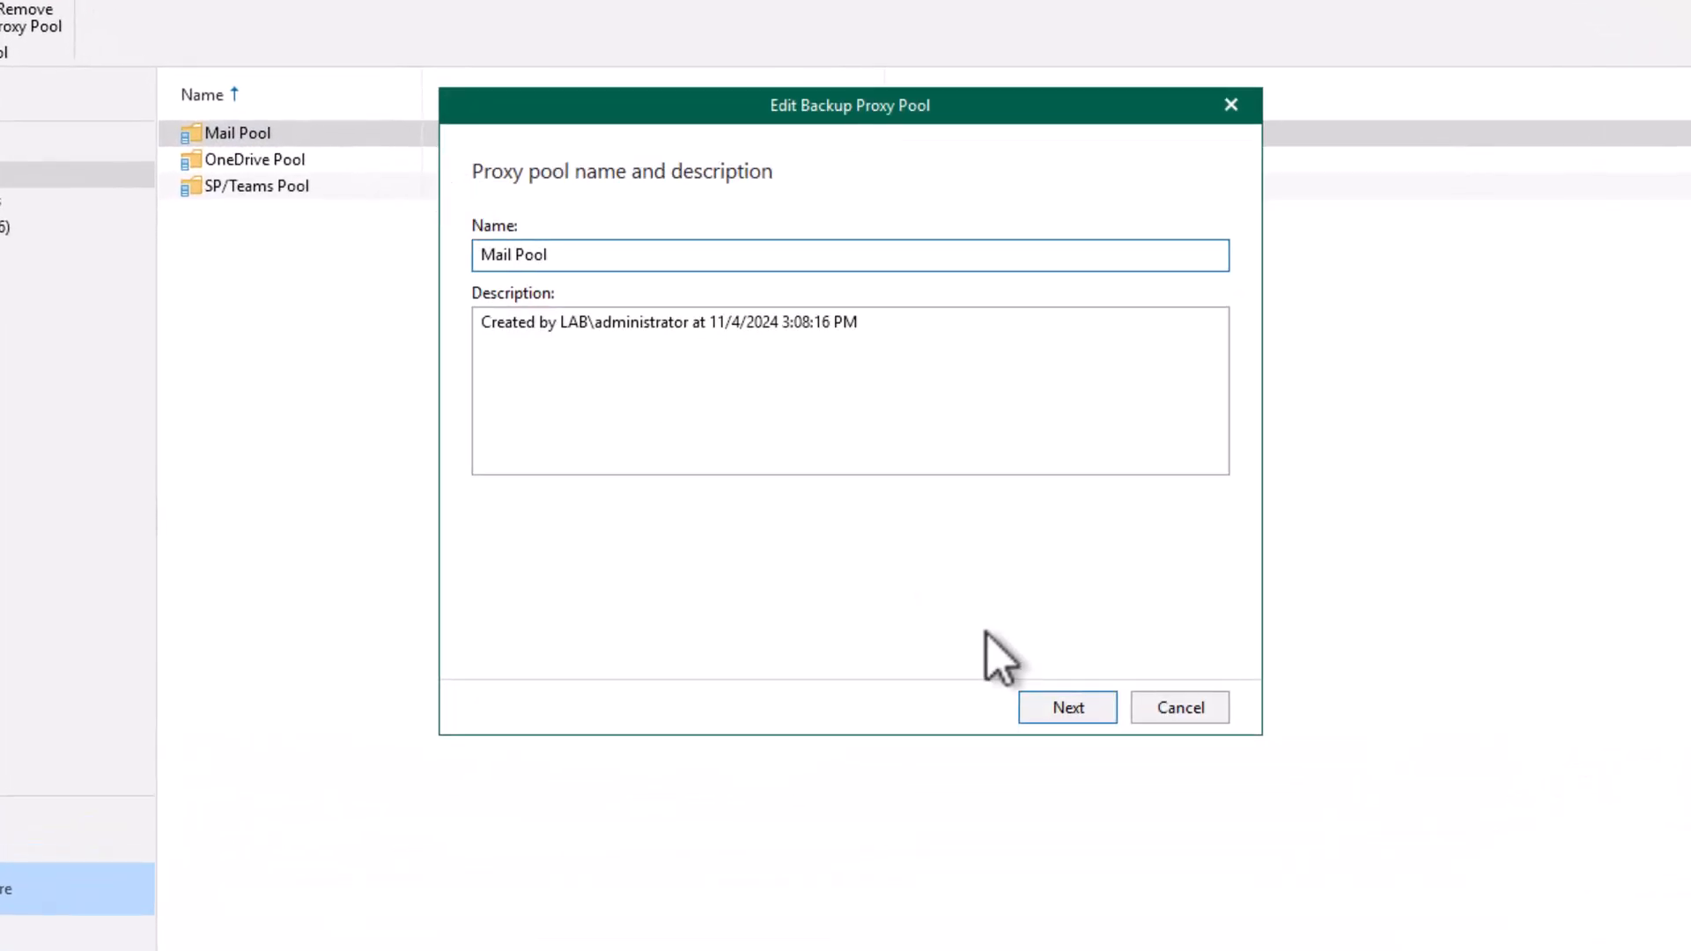
{"action": "left_click", "coordinate": [1094, 709]}
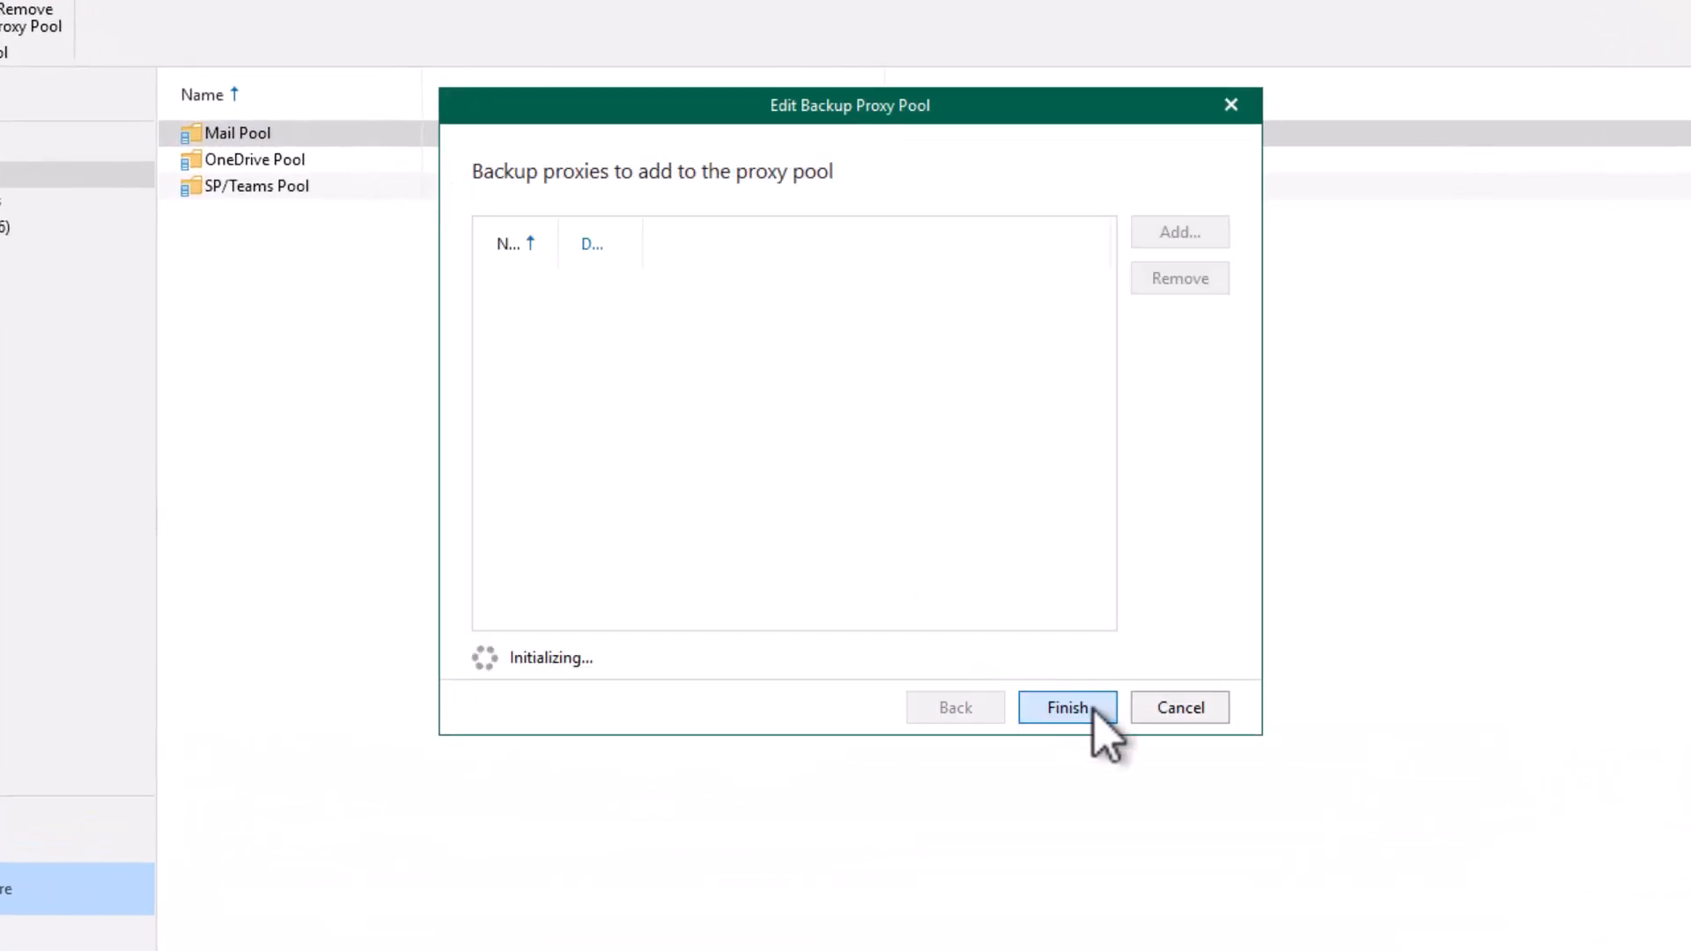
{"action": "left_click", "coordinate": [1191, 236]}
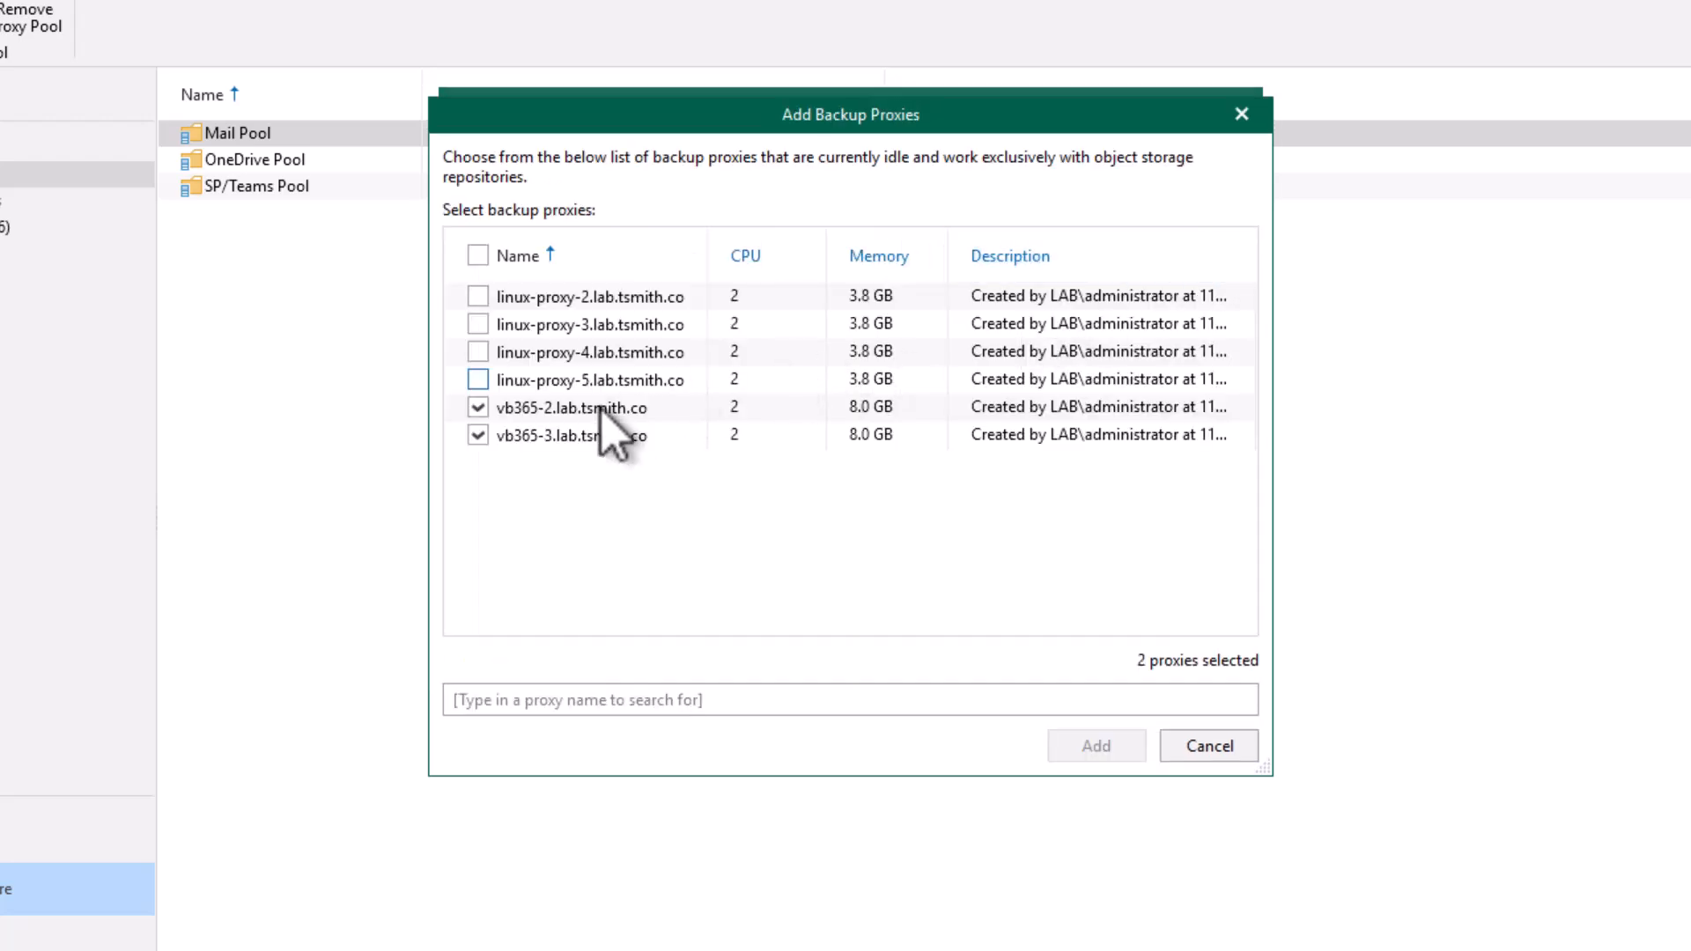
{"action": "left_click", "coordinate": [478, 296]}
{"action": "left_click", "coordinate": [478, 324]}
{"action": "left_click", "coordinate": [1095, 746]}
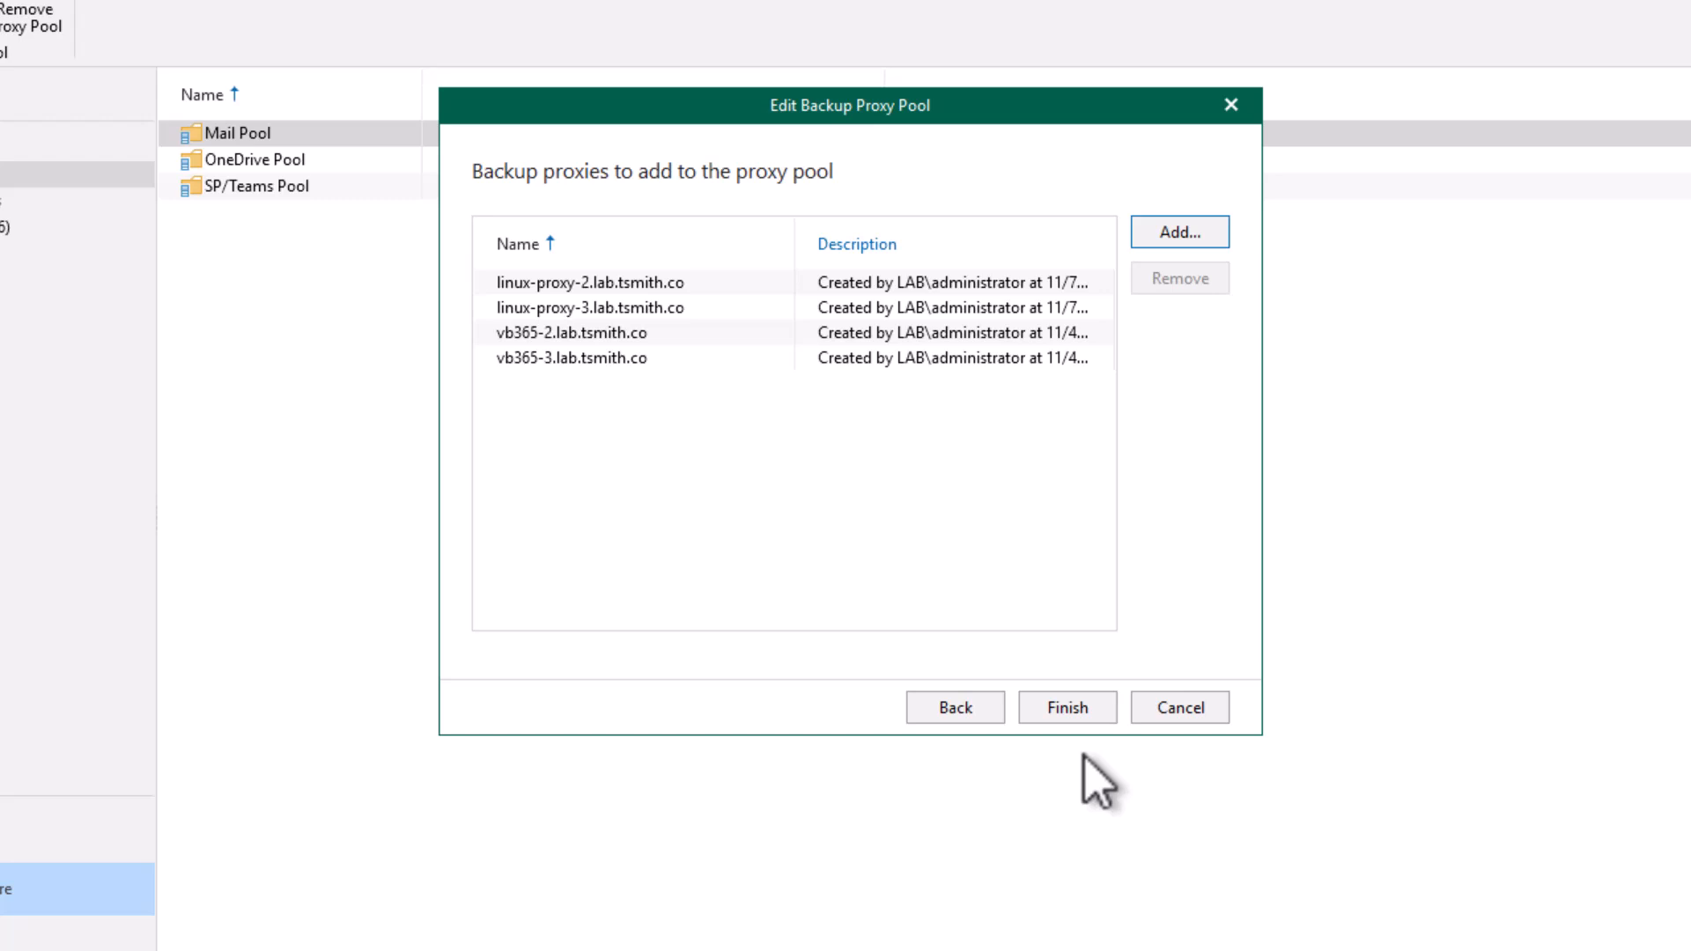
Step: Remove the vb365-2 and vb365-3 proxies from the Mail Pool and save the pool
{"action": "left_click", "coordinate": [742, 342]}
{"action": "left_click", "coordinate": [738, 363], "text": "shift"}
{"action": "left_click", "coordinate": [1156, 284]}
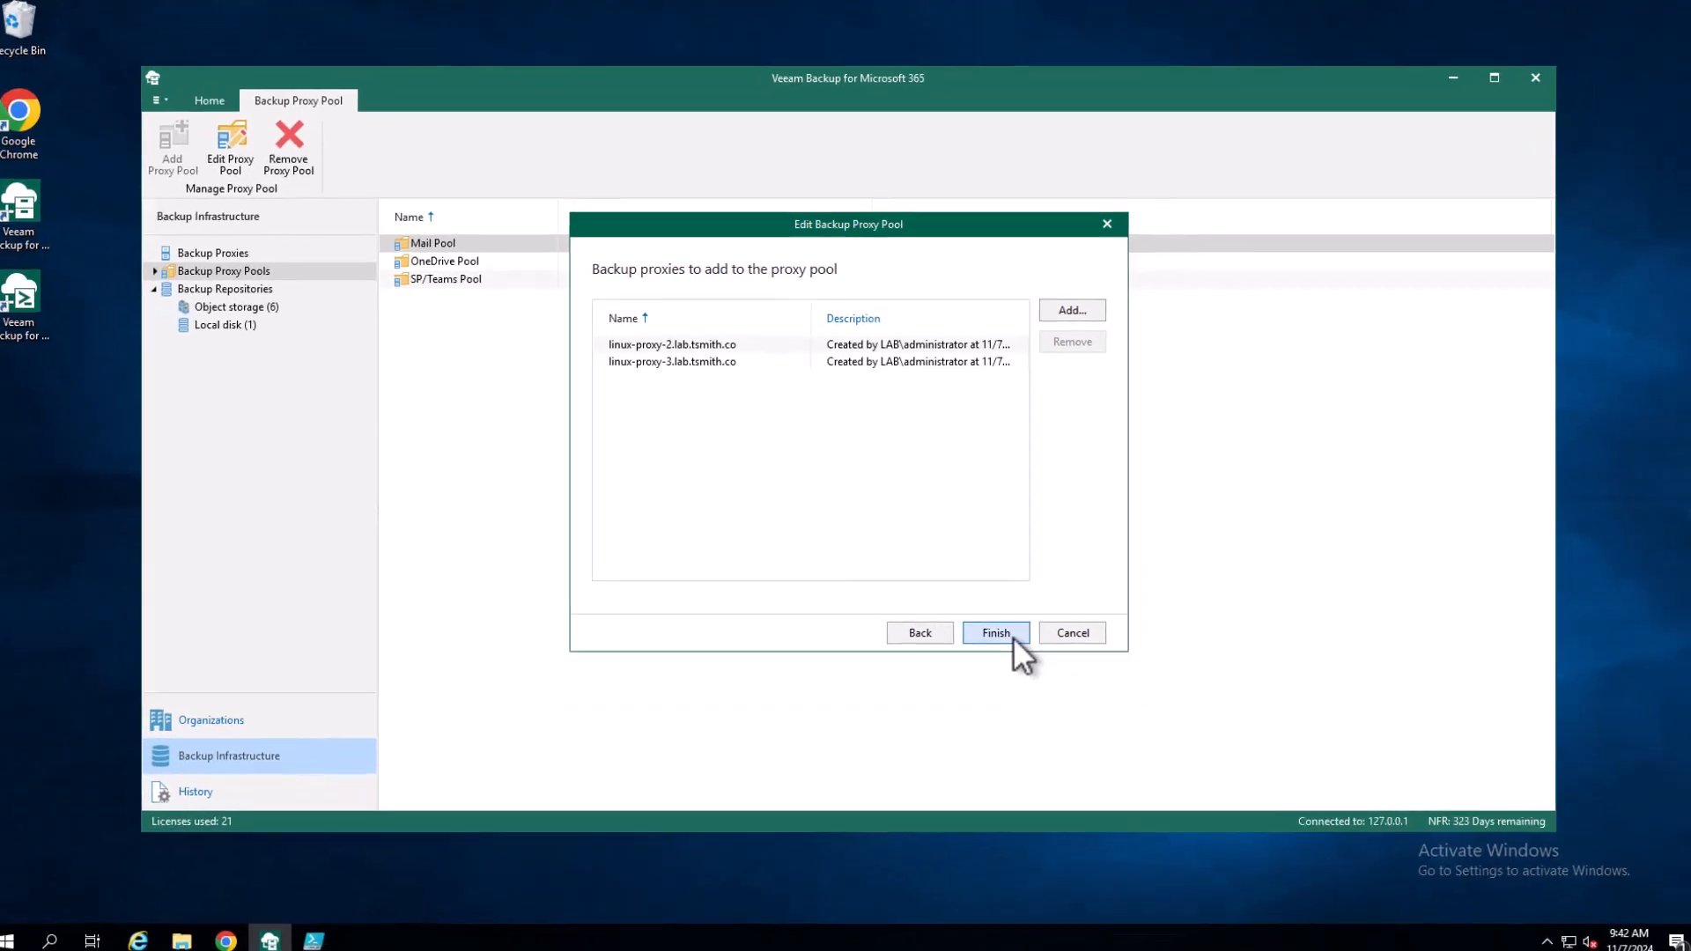
{"action": "left_click", "coordinate": [1092, 709]}
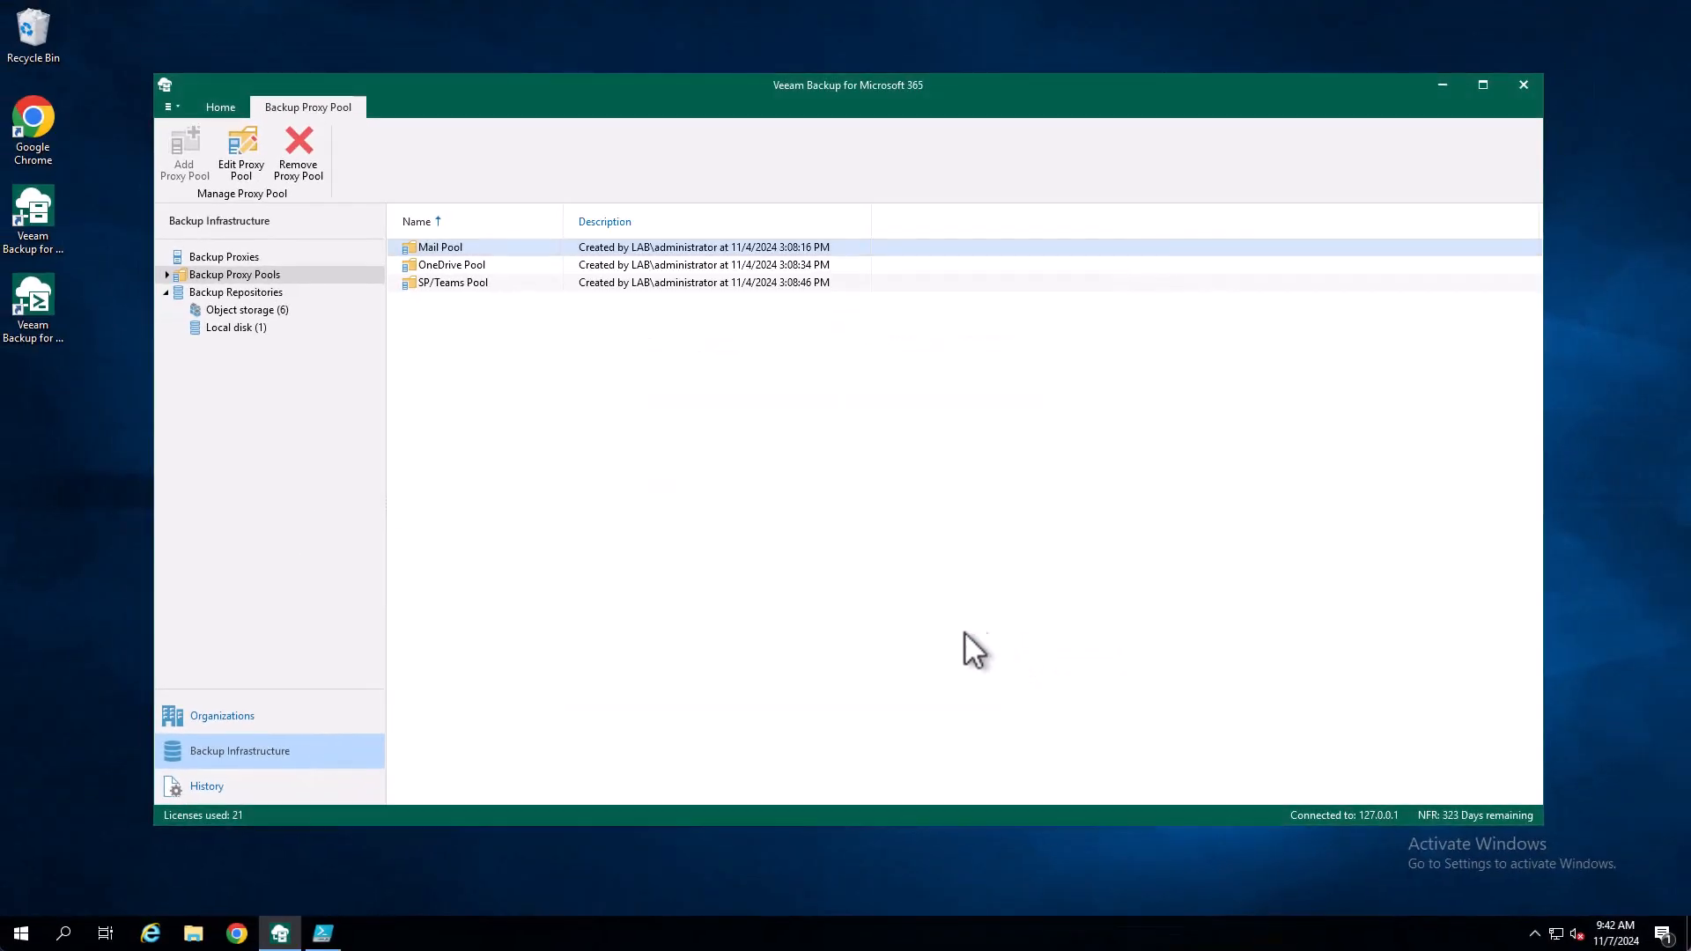
Step: Start the Mail backup job in the Organizations view
{"action": "left_click", "coordinate": [352, 717]}
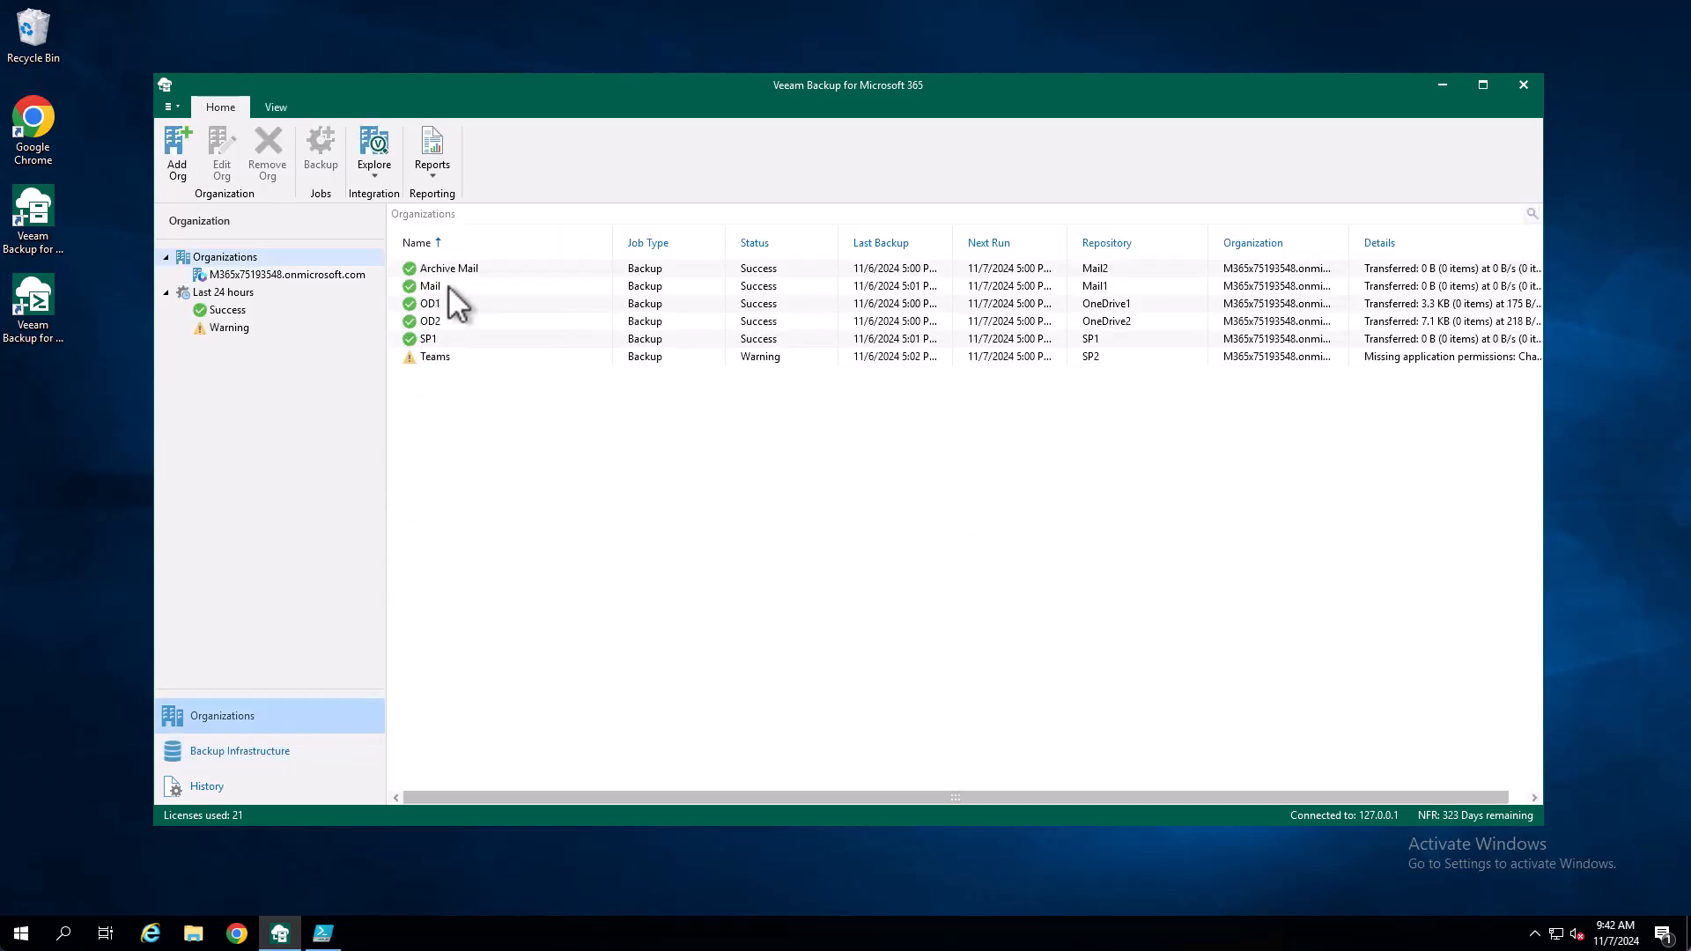
{"action": "left_click", "coordinate": [450, 287]}
{"action": "right_click", "coordinate": [453, 291]}
{"action": "left_click", "coordinate": [514, 298]}
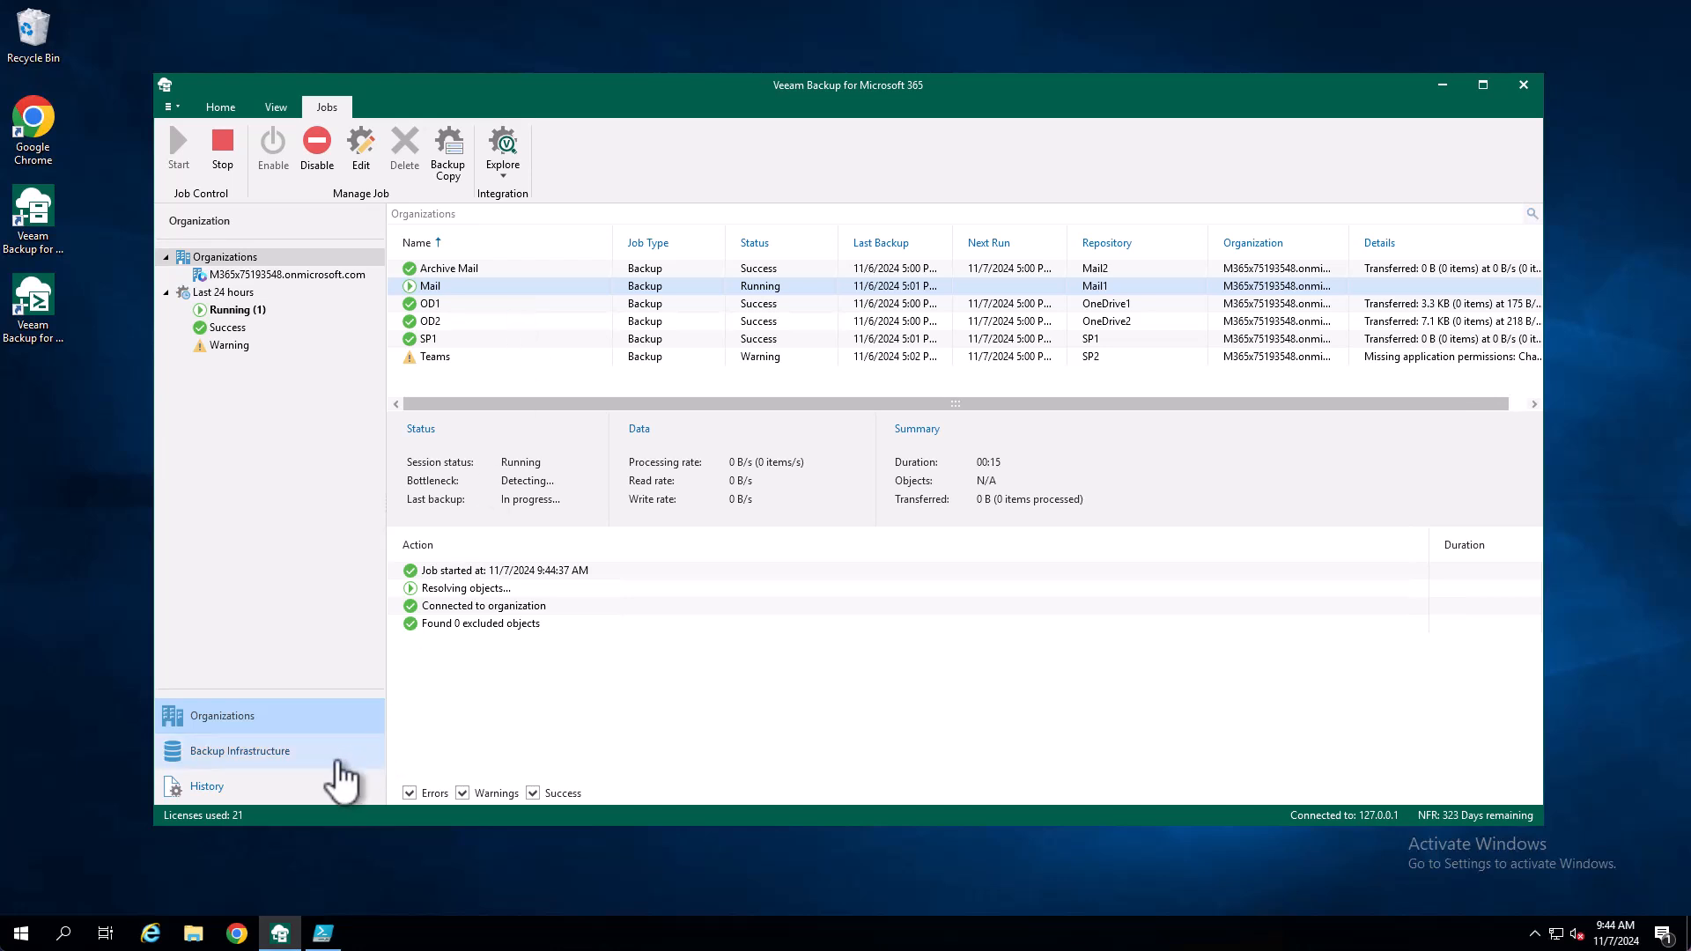
Step: Edit the OneDrive Pool to replace the vb365-4 and vb365-5 proxies with linux-proxy-4, and save the pool
{"action": "left_click", "coordinate": [335, 759]}
{"action": "left_click", "coordinate": [511, 266]}
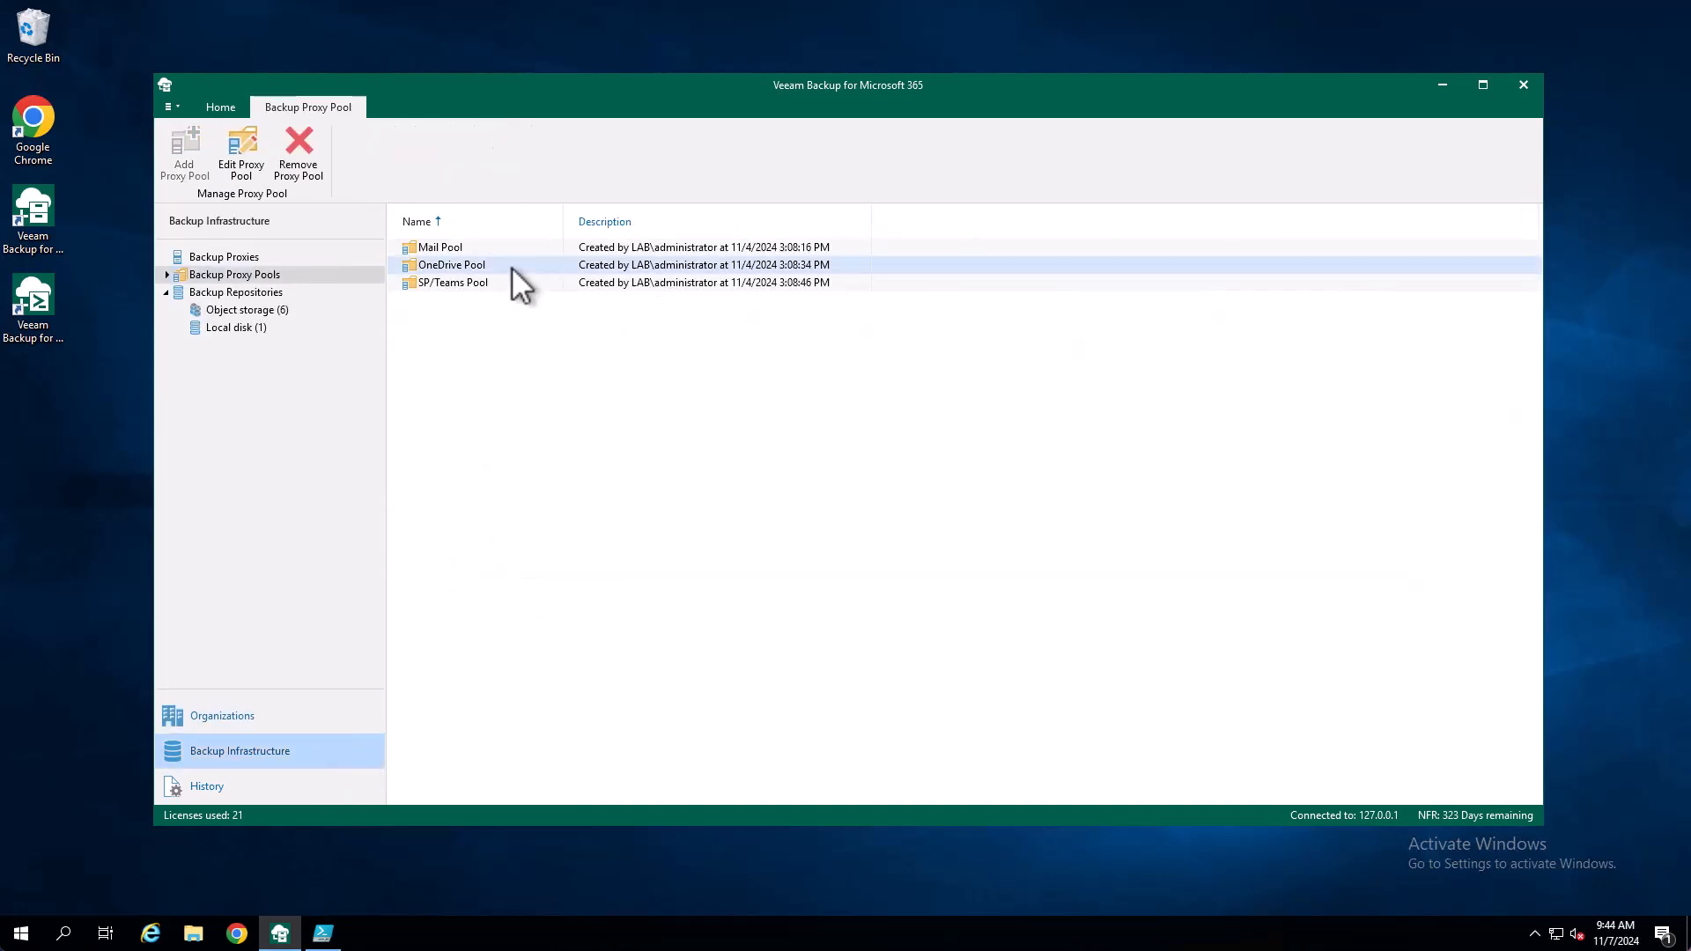
{"action": "right_click", "coordinate": [511, 267]}
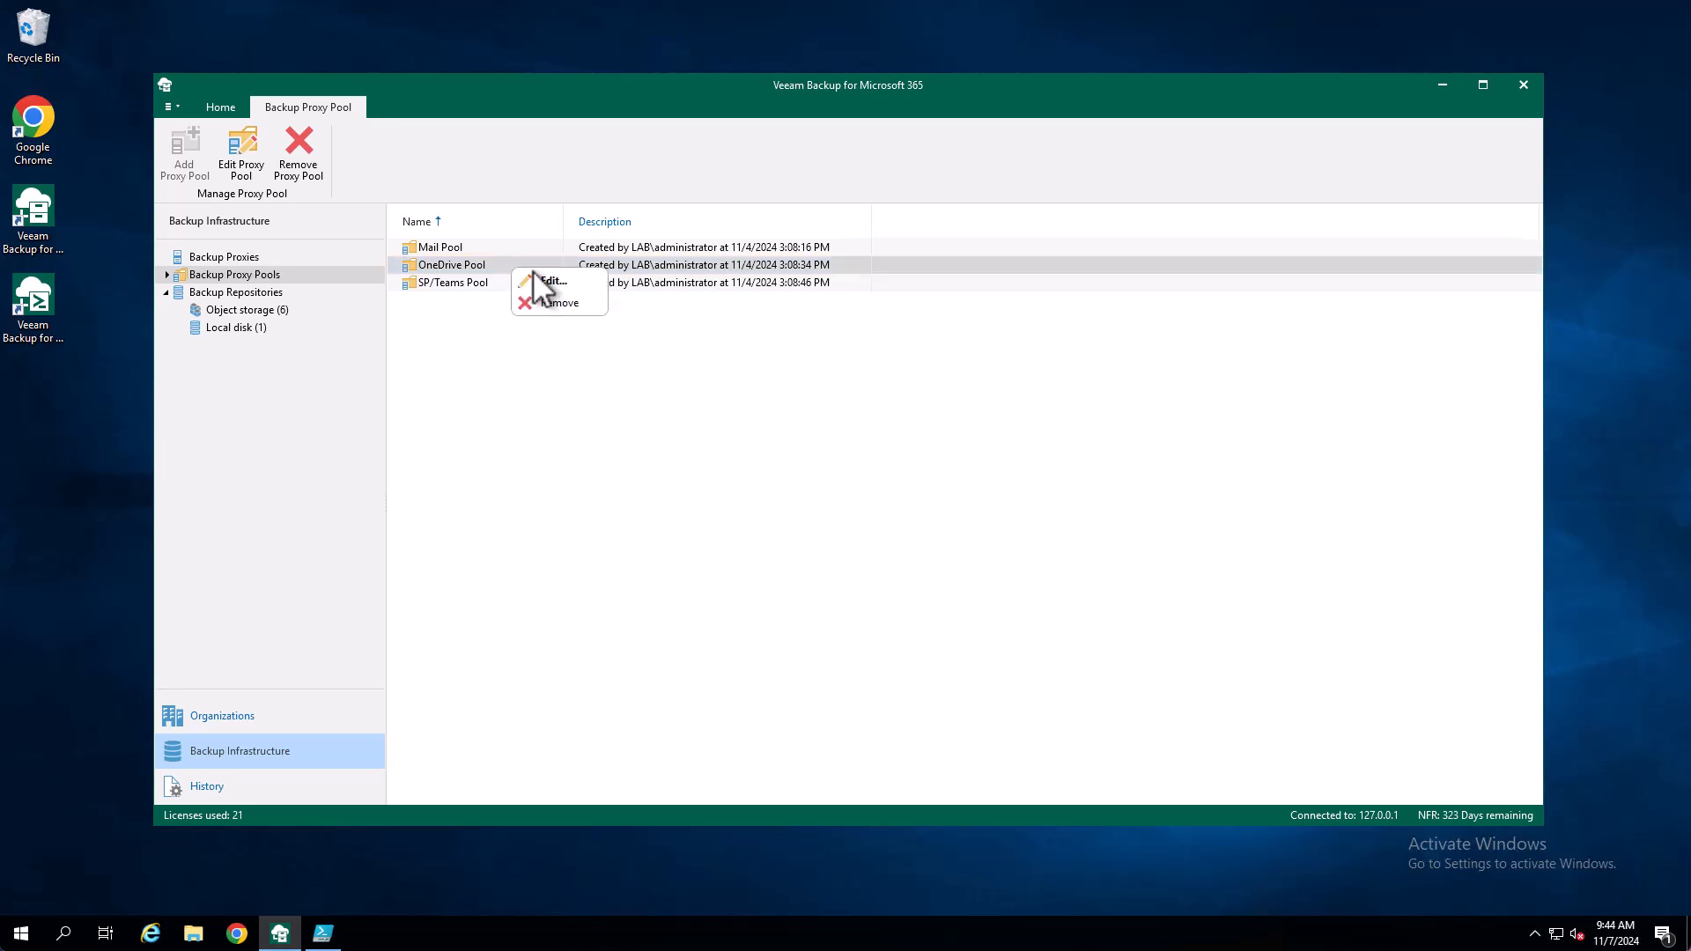
{"action": "left_click", "coordinate": [531, 267]}
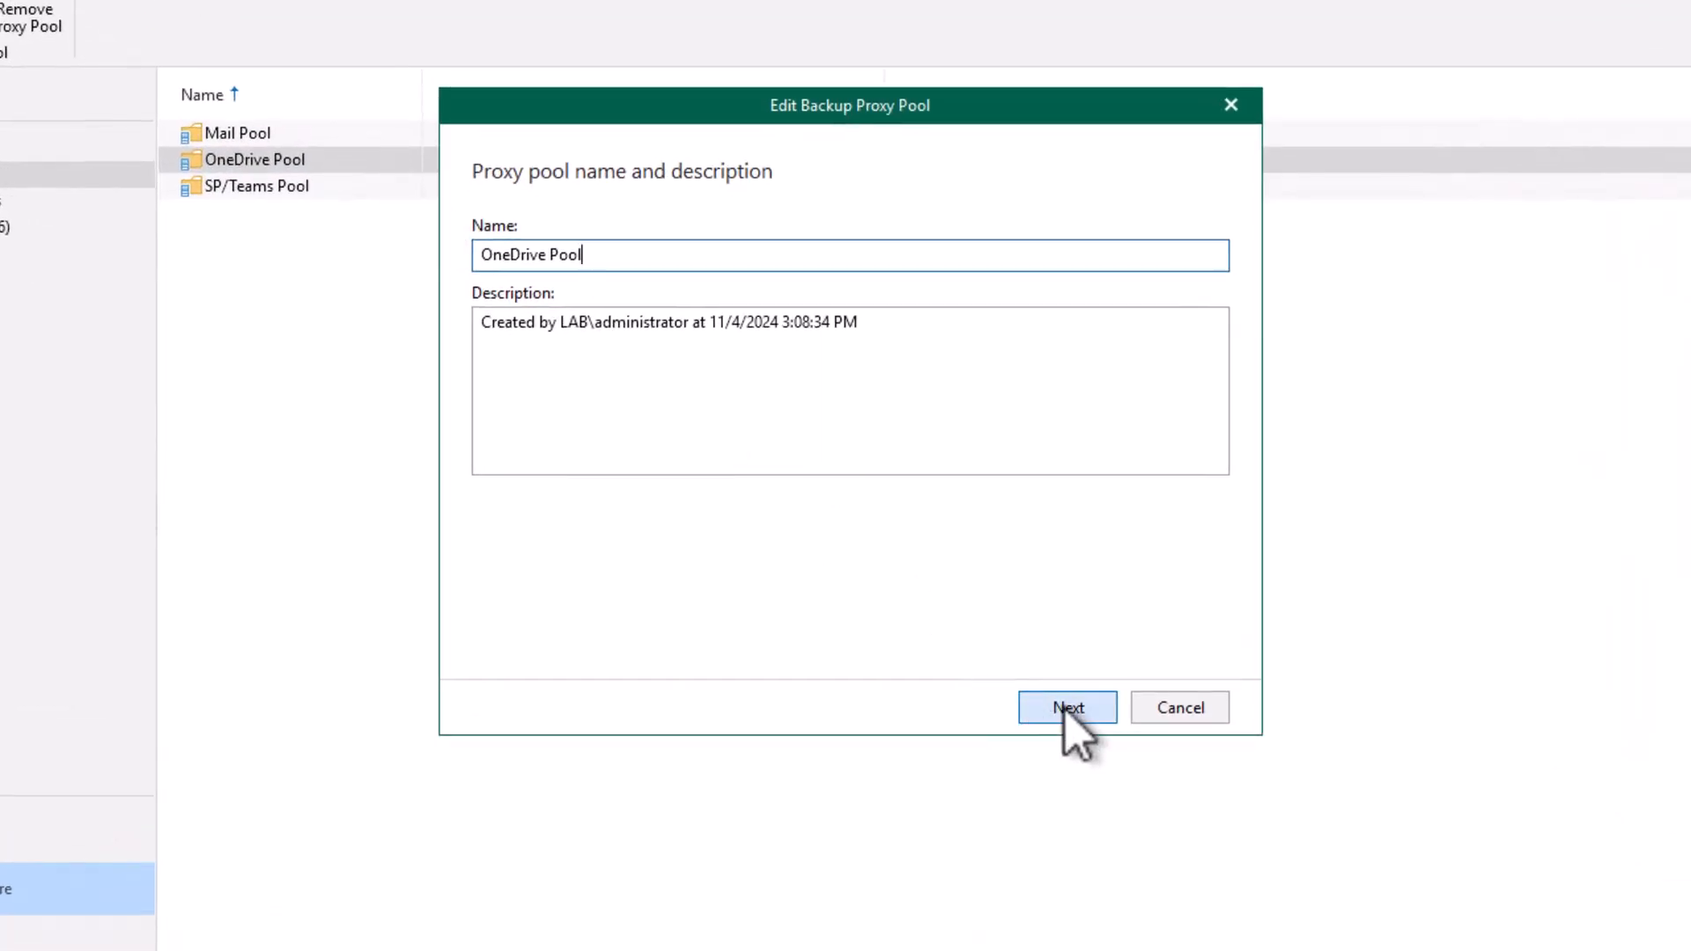
{"action": "left_click", "coordinate": [1005, 643]}
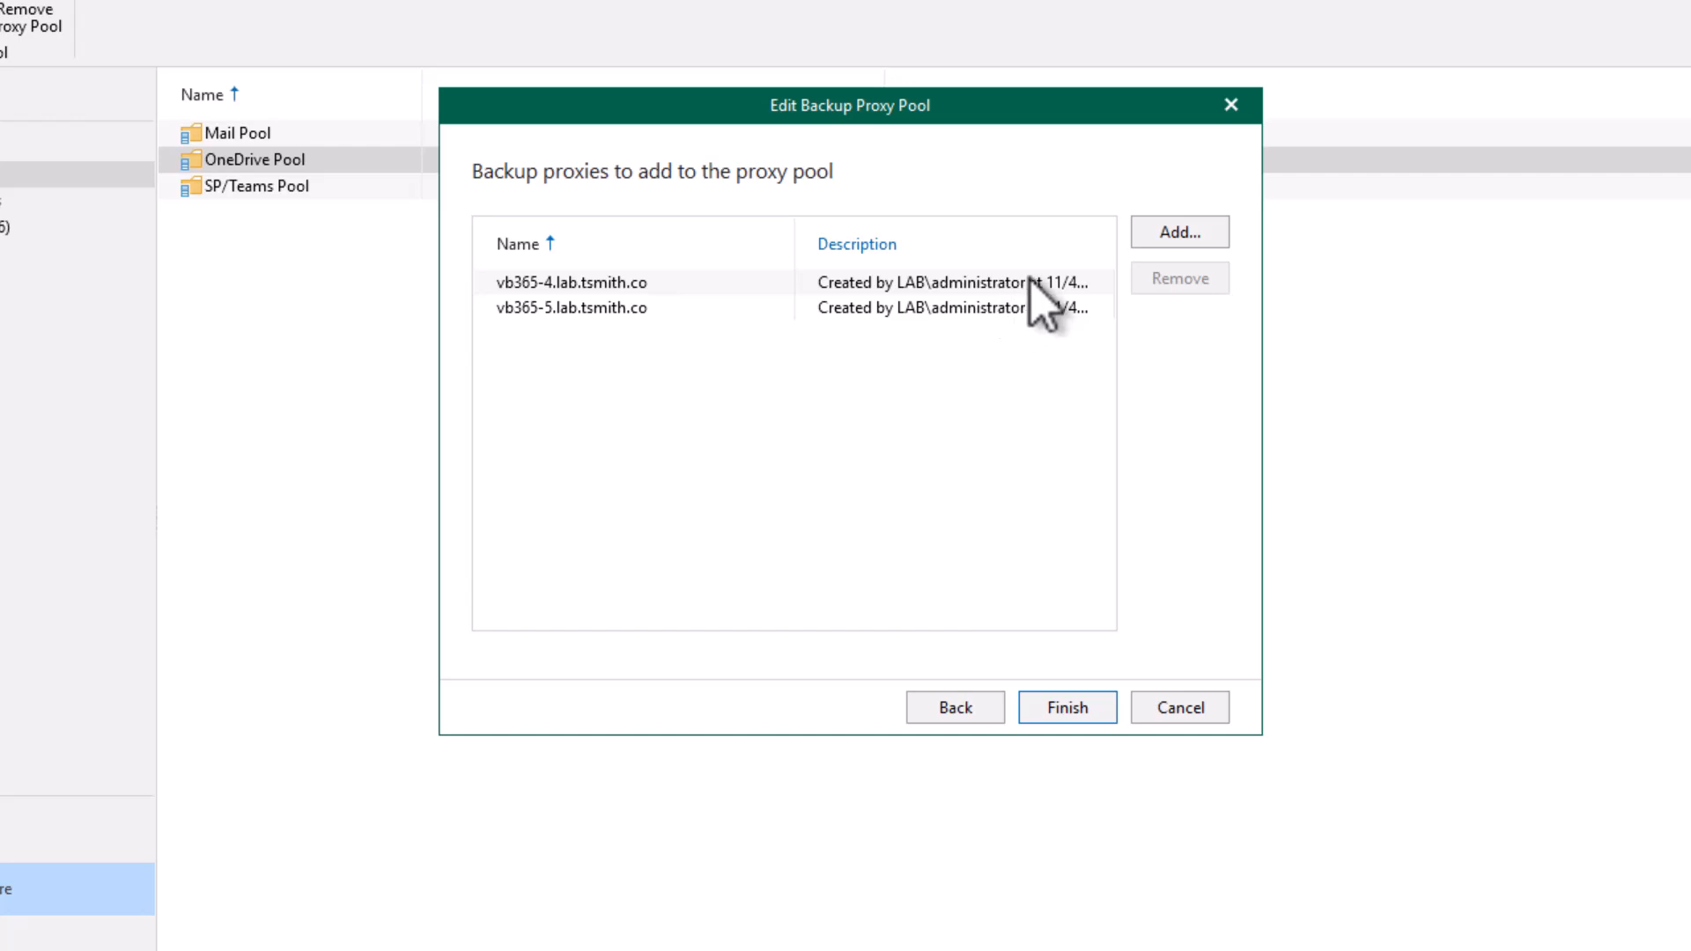
{"action": "left_click", "coordinate": [1144, 240]}
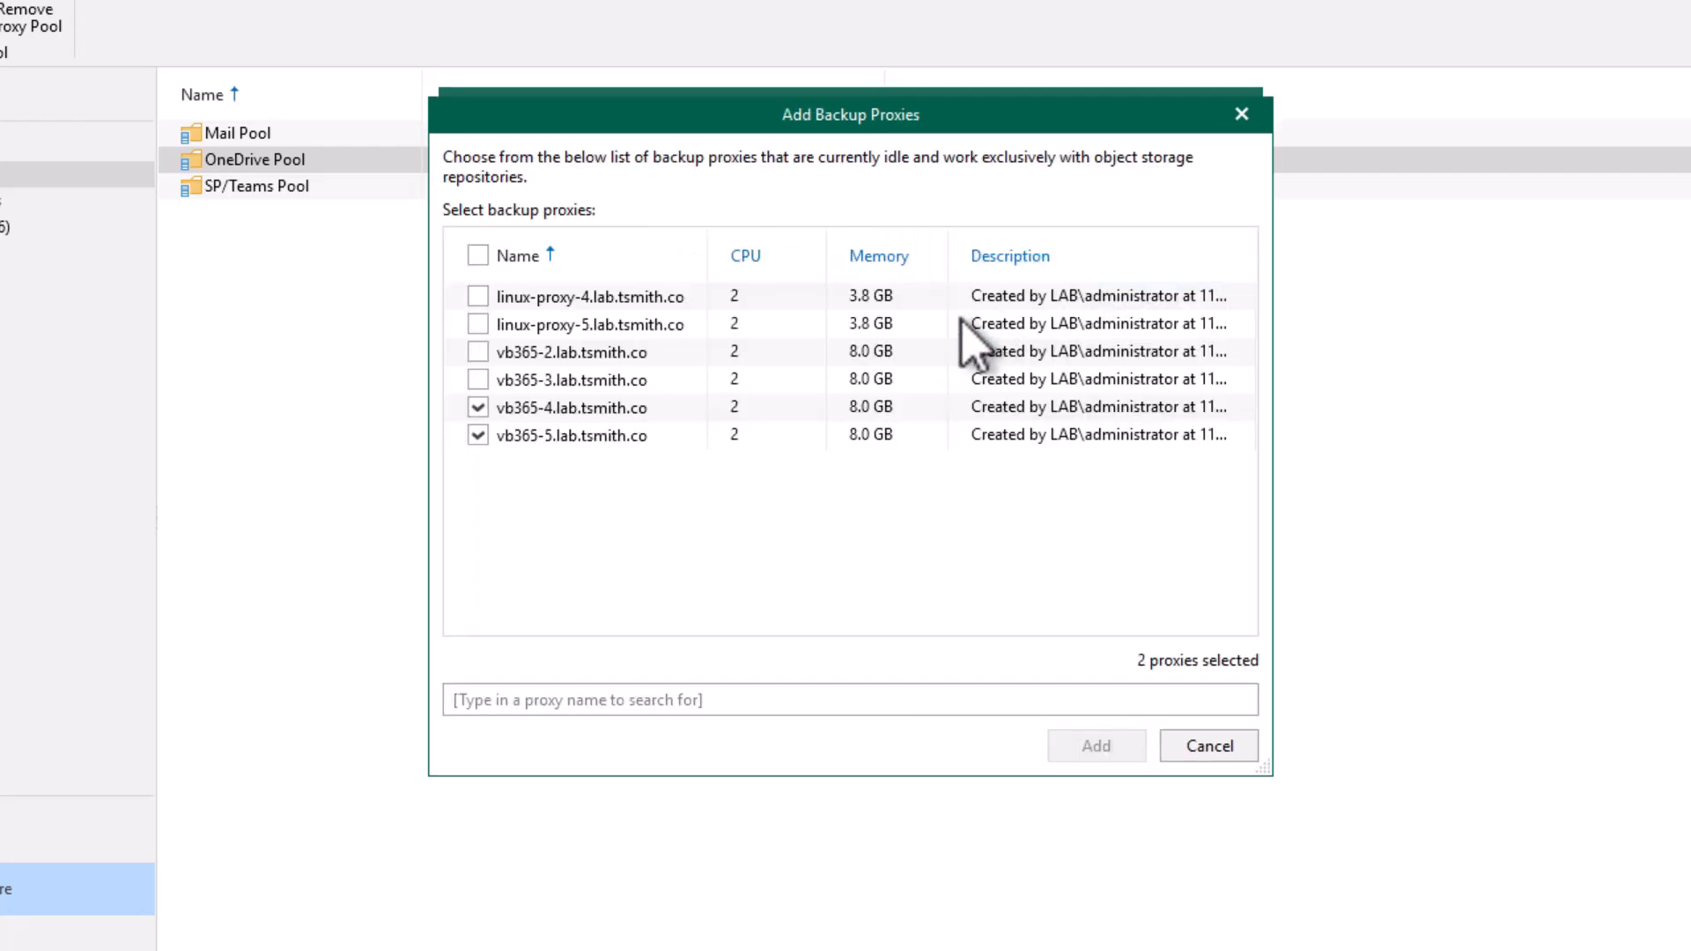
{"action": "left_click", "coordinate": [478, 295]}
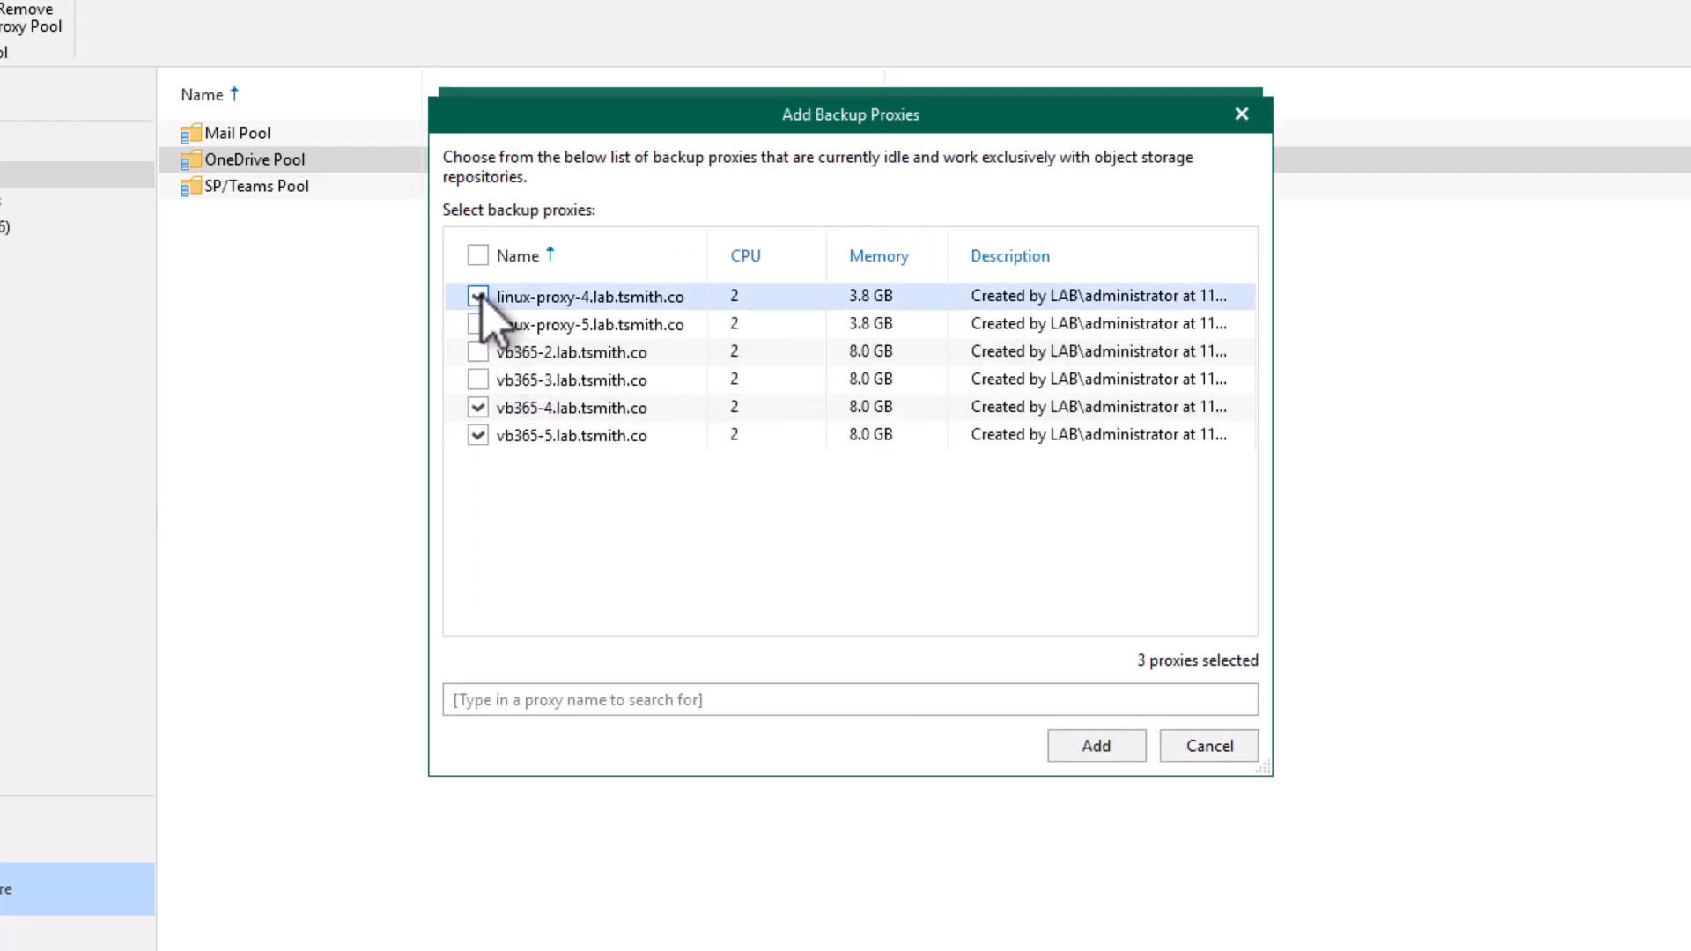
{"action": "left_click", "coordinate": [478, 407]}
{"action": "left_click", "coordinate": [478, 435]}
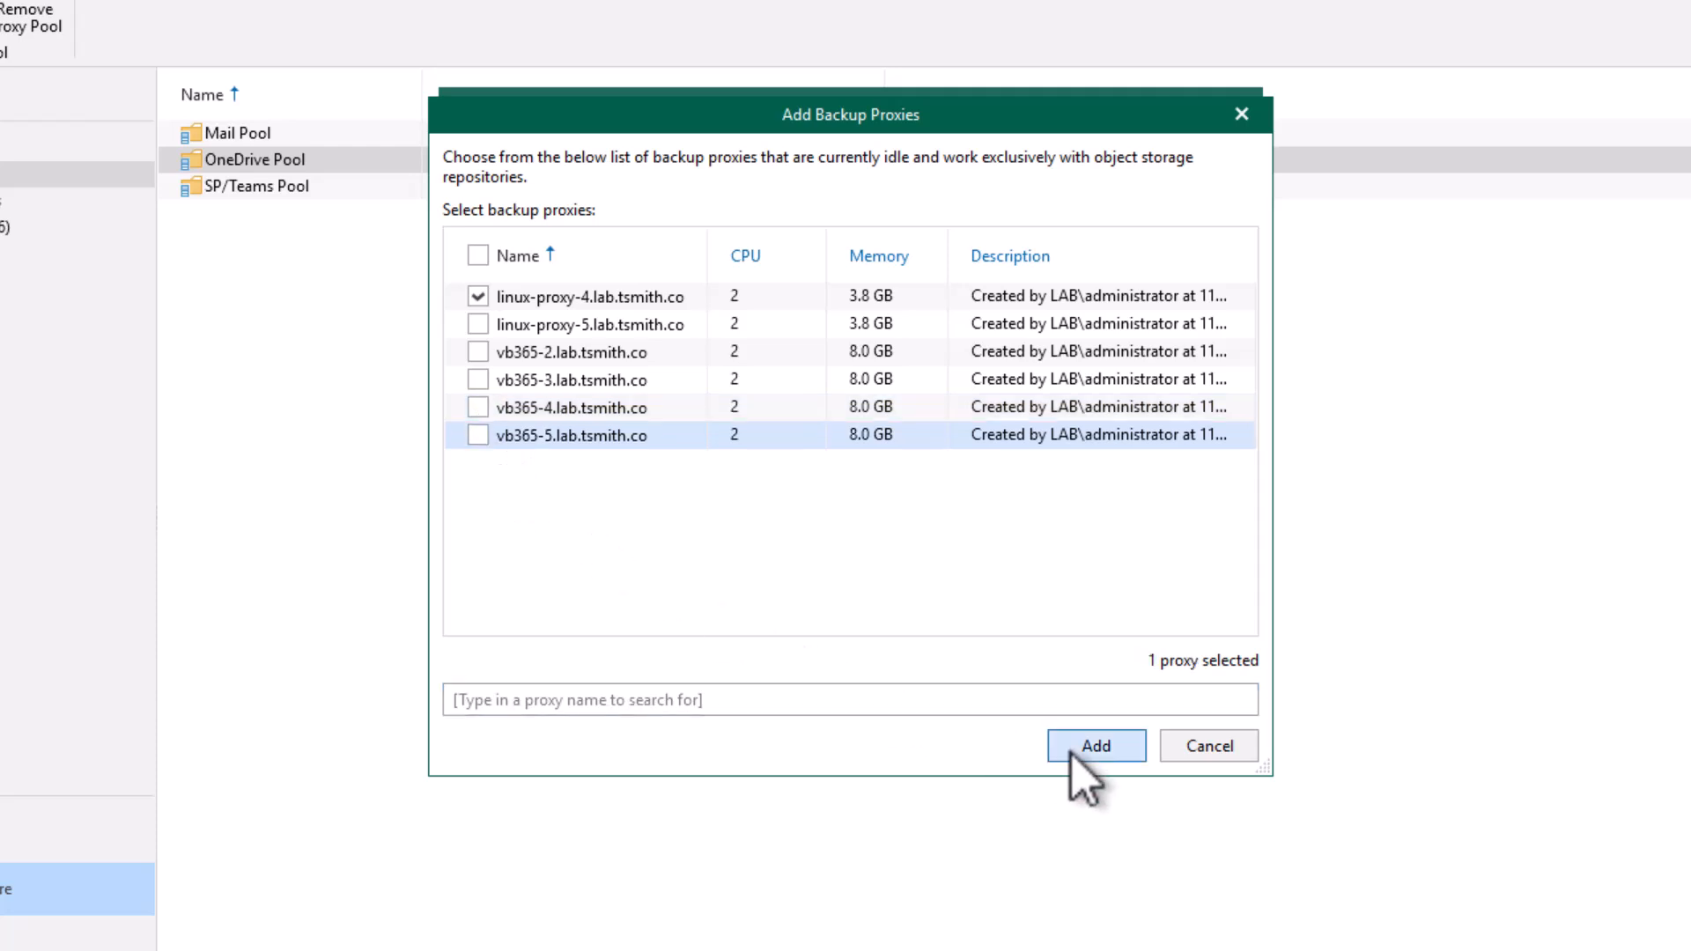
{"action": "left_click", "coordinate": [1096, 748]}
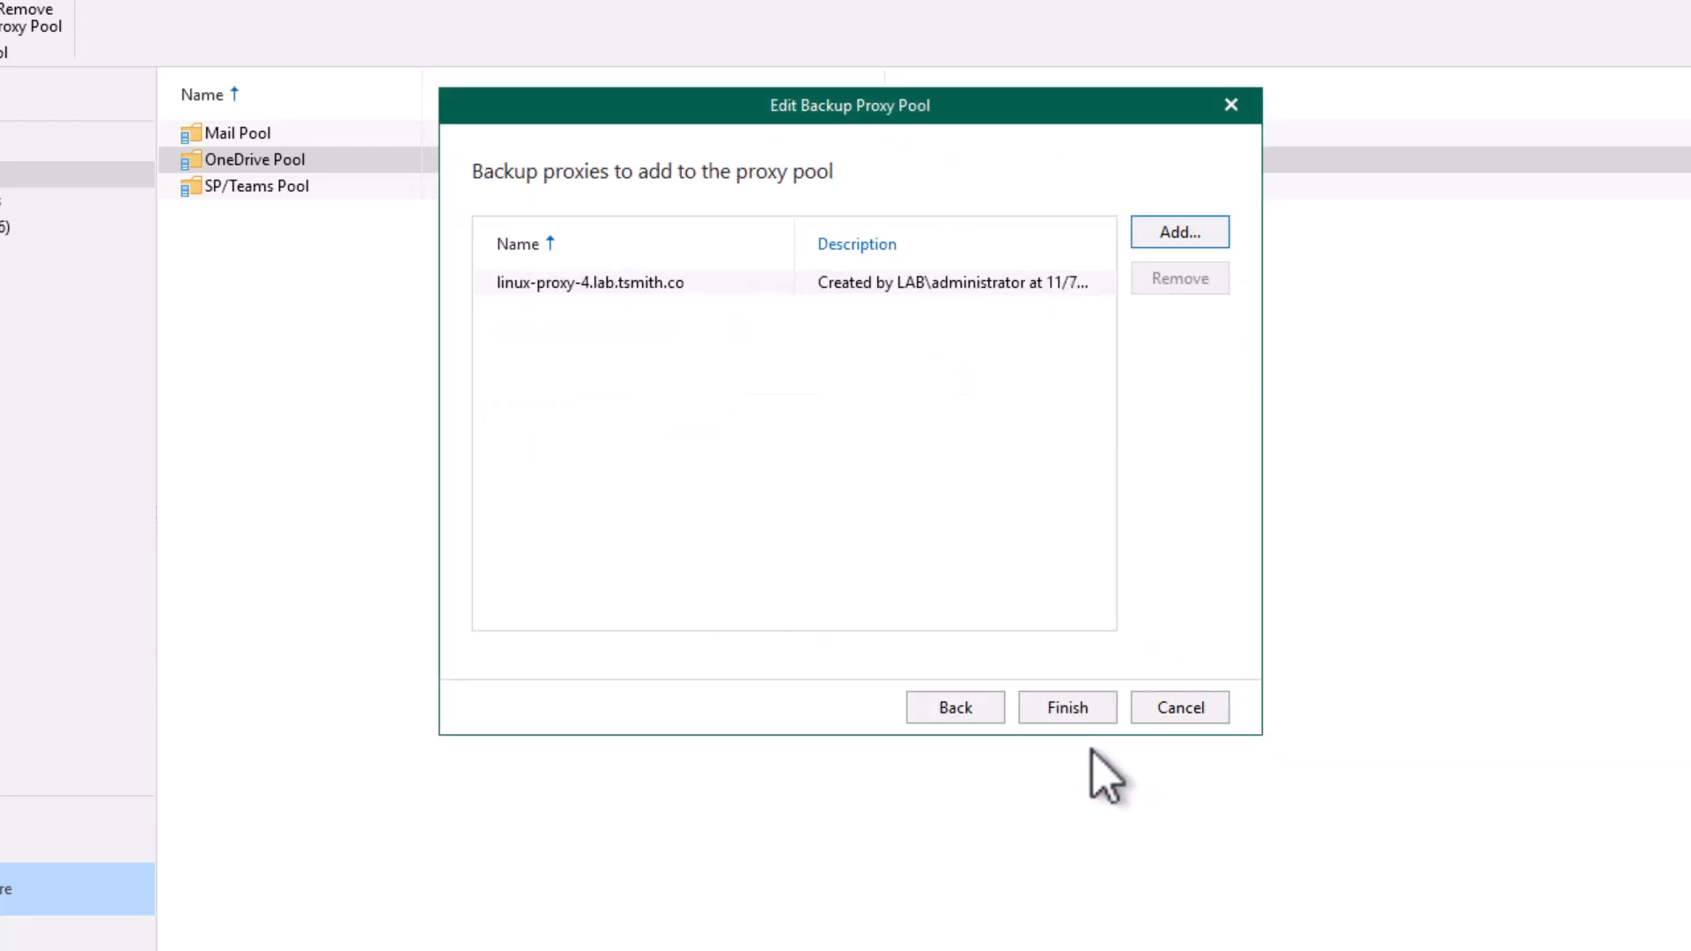
{"action": "left_click", "coordinate": [1096, 710]}
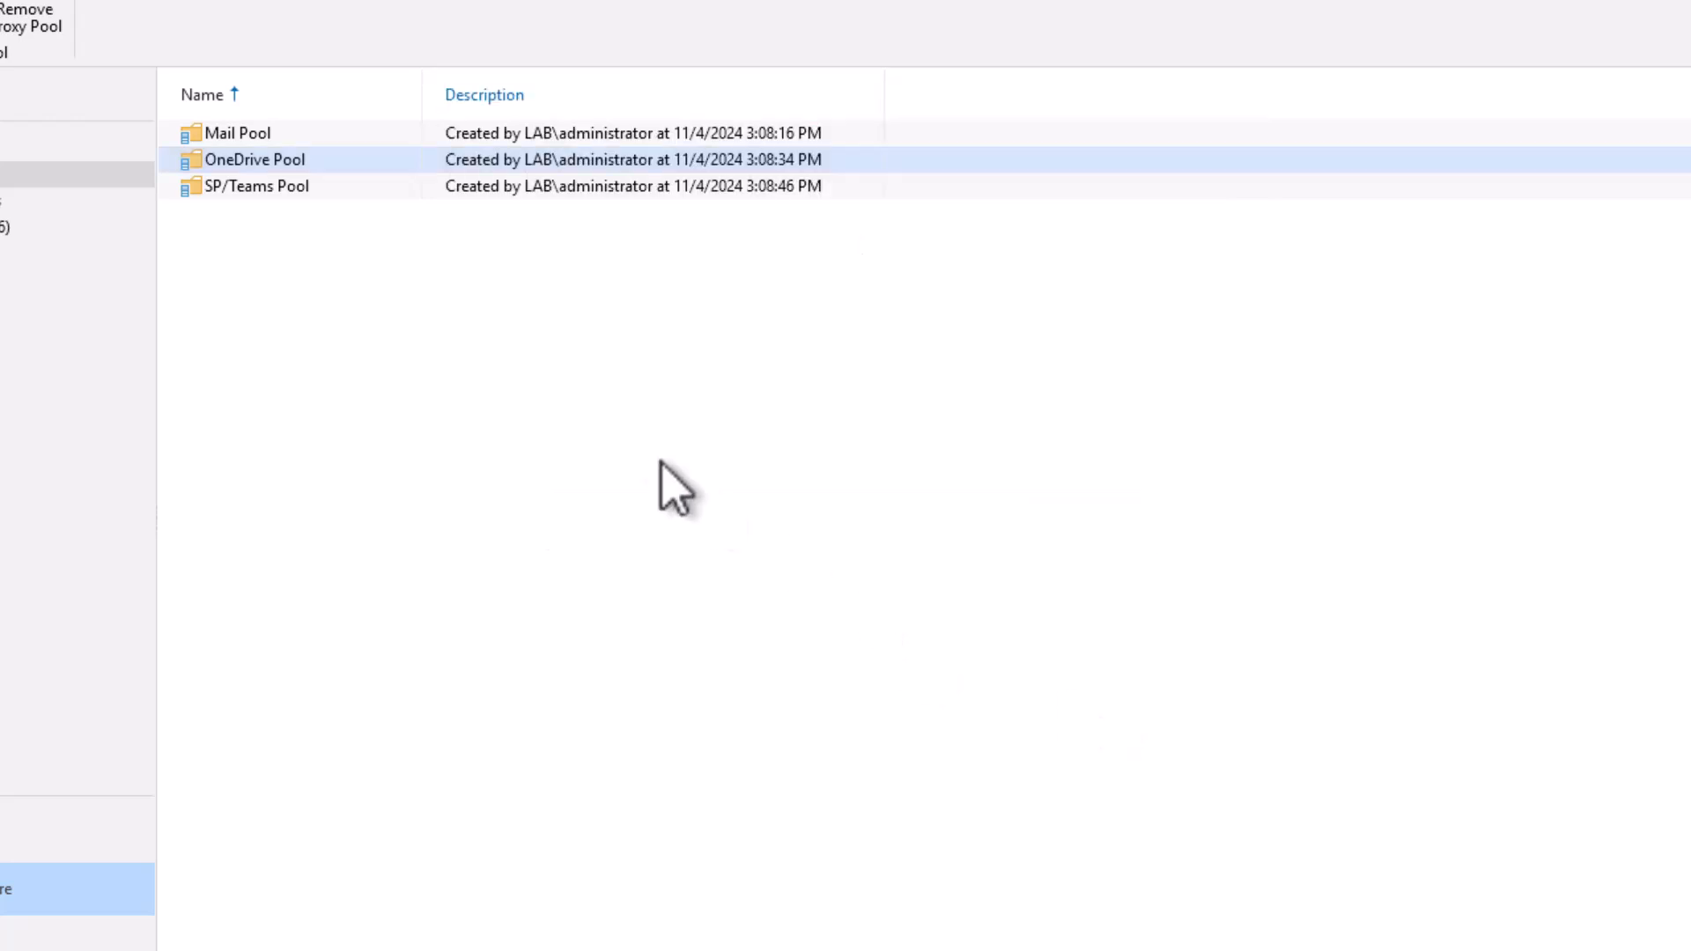
Step: Edit the SP/Teams Pool to replace the vb365-6 and vb365-7 proxies with linux-proxy-5, and save the pool
{"action": "right_click", "coordinate": [378, 187]}
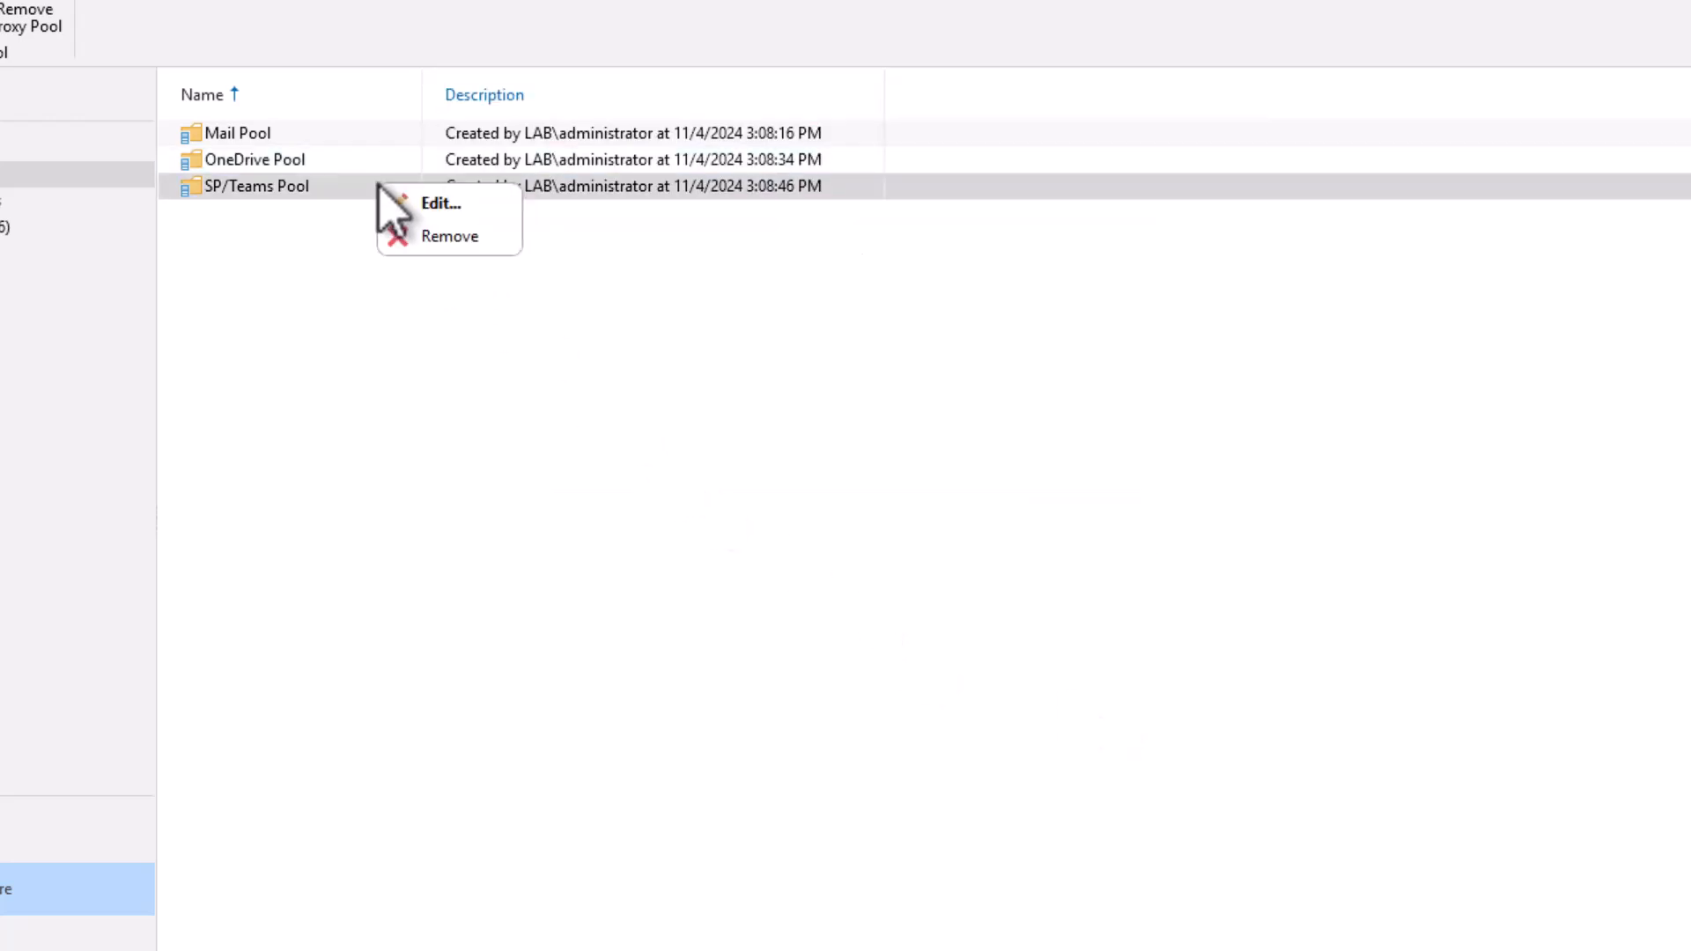
{"action": "left_click", "coordinate": [461, 207]}
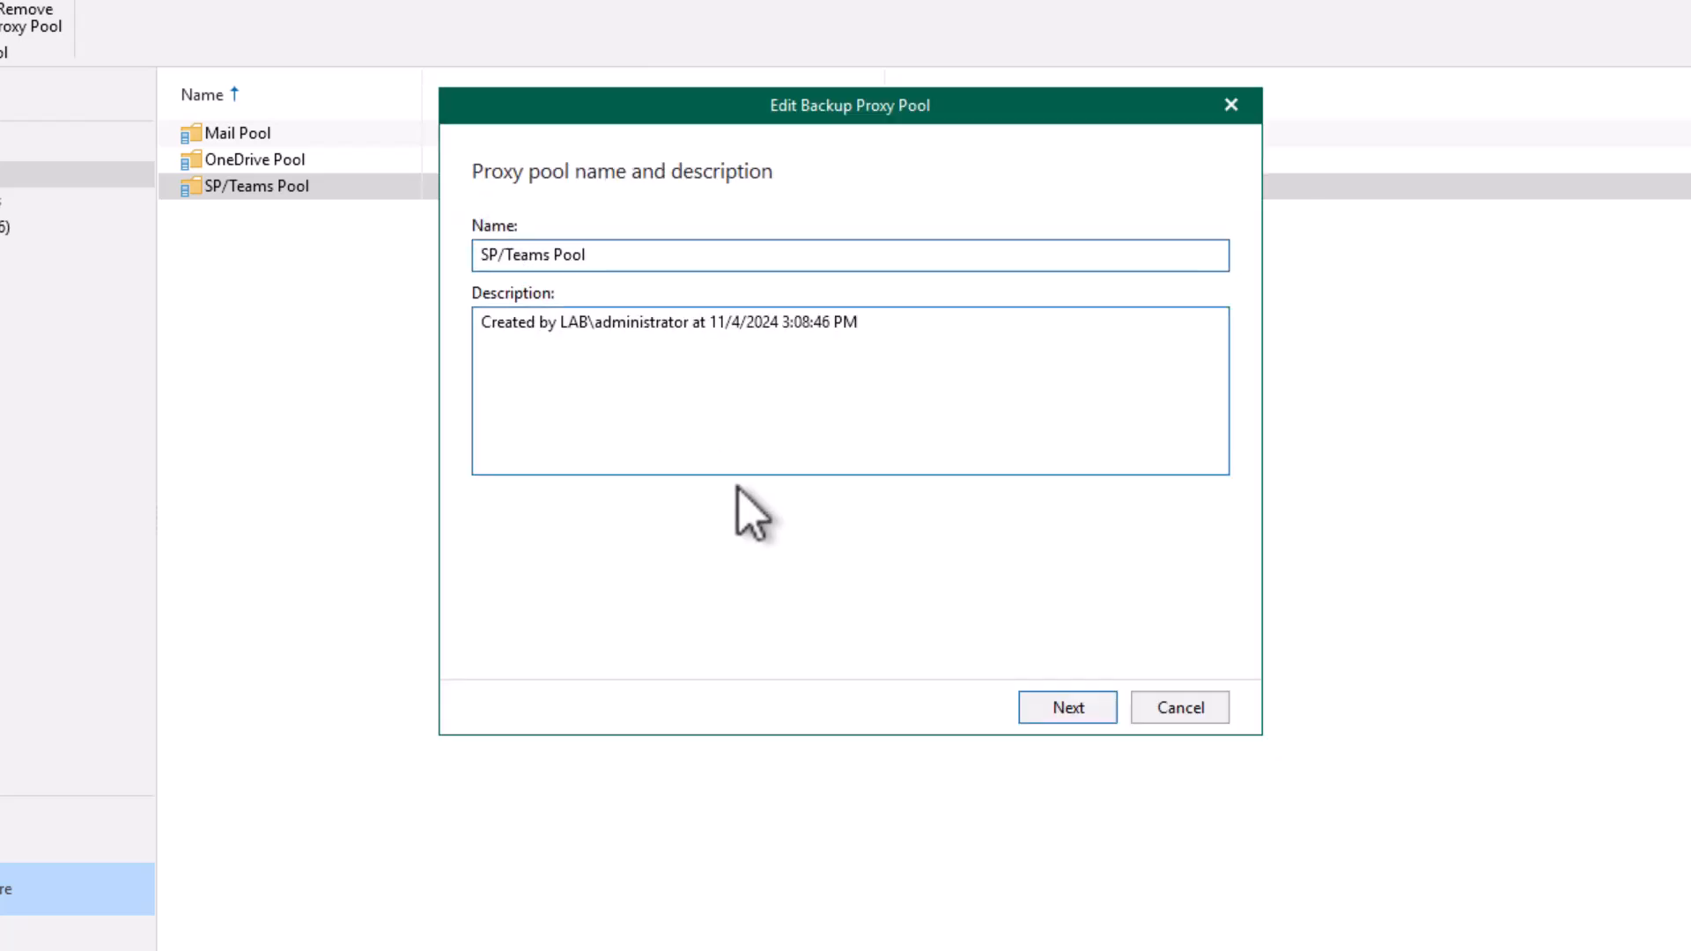
{"action": "left_click", "coordinate": [1044, 710]}
{"action": "left_click", "coordinate": [1176, 238]}
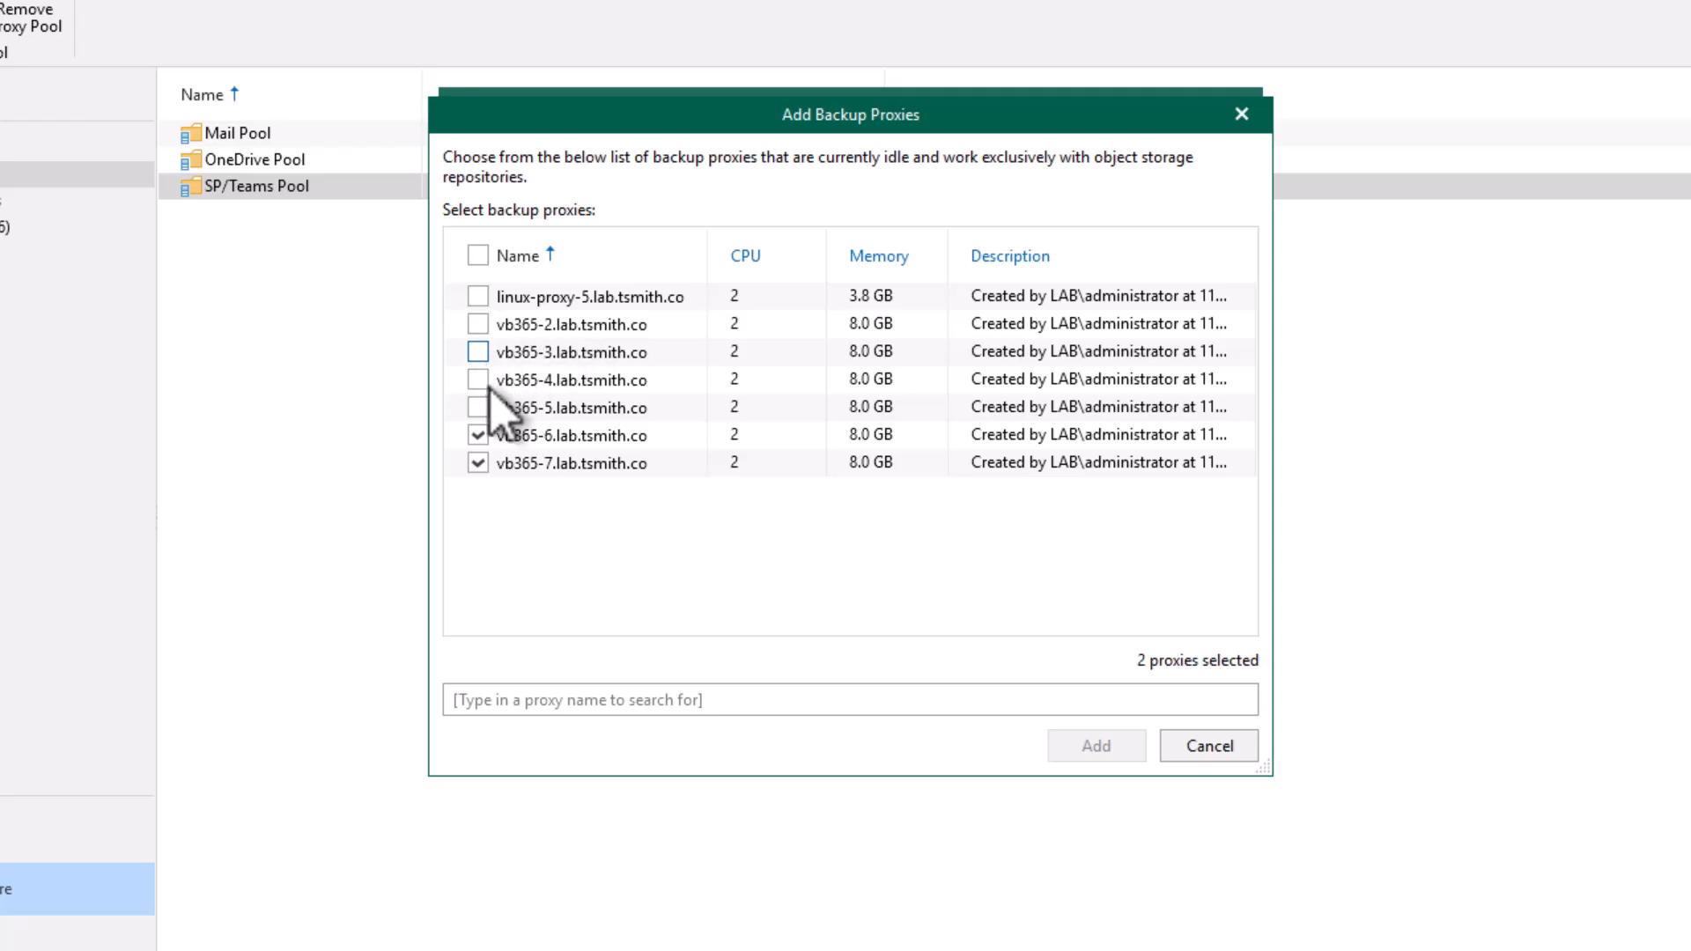
{"action": "left_click", "coordinate": [477, 407]}
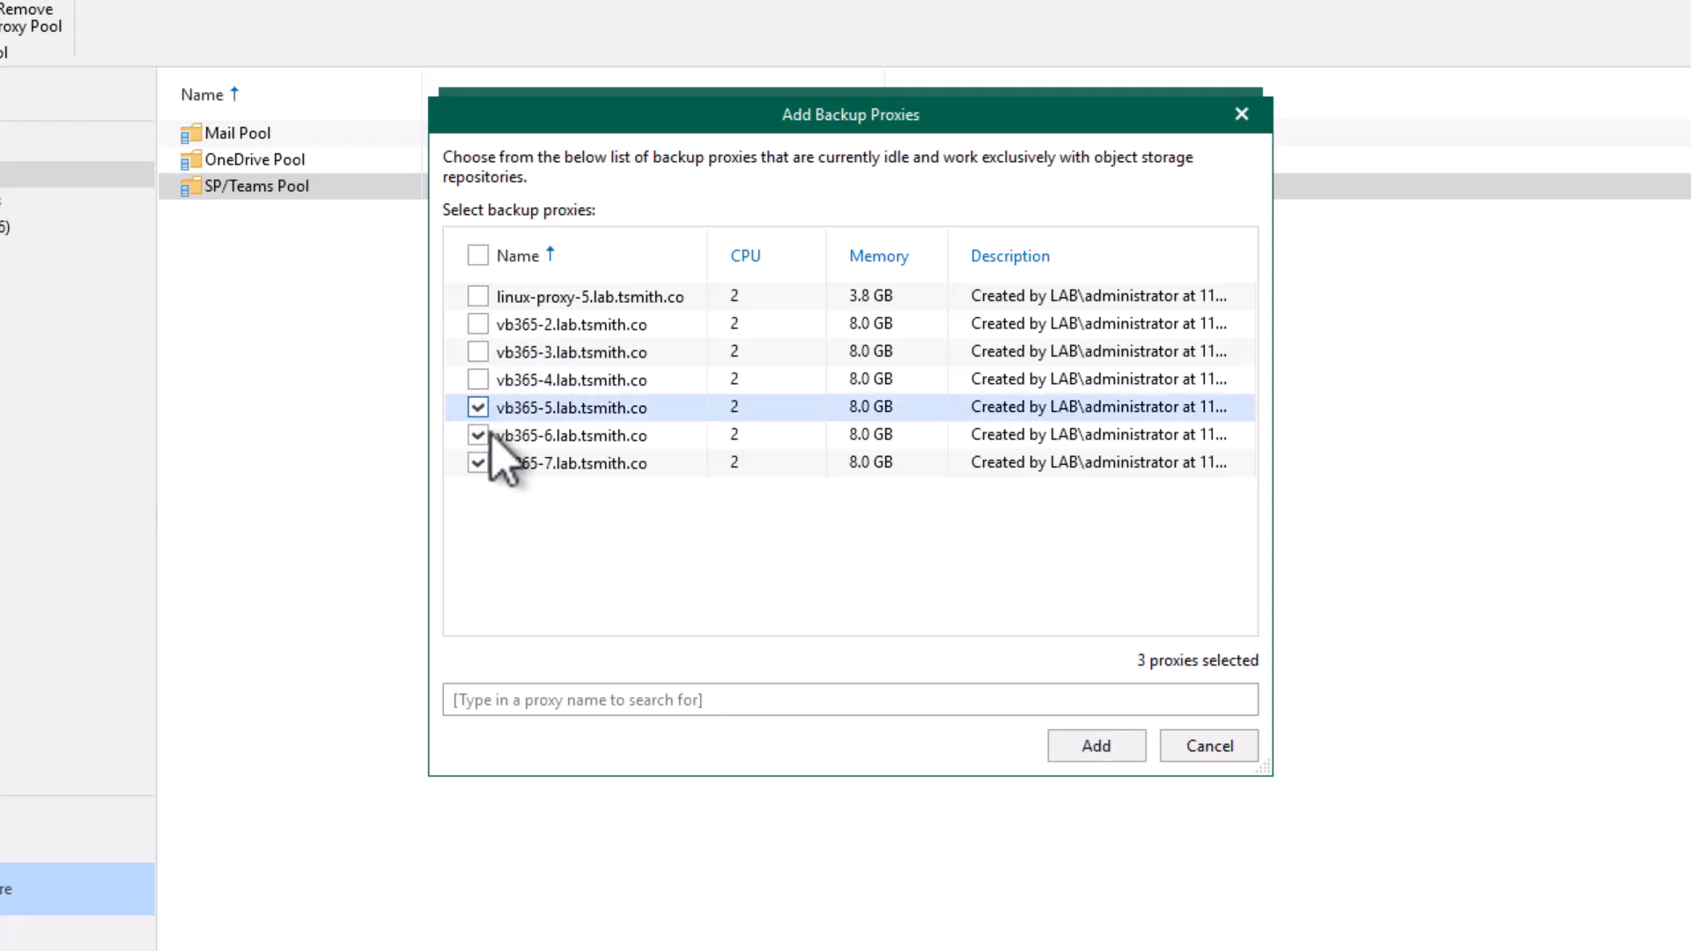
{"action": "left_click", "coordinate": [478, 407]}
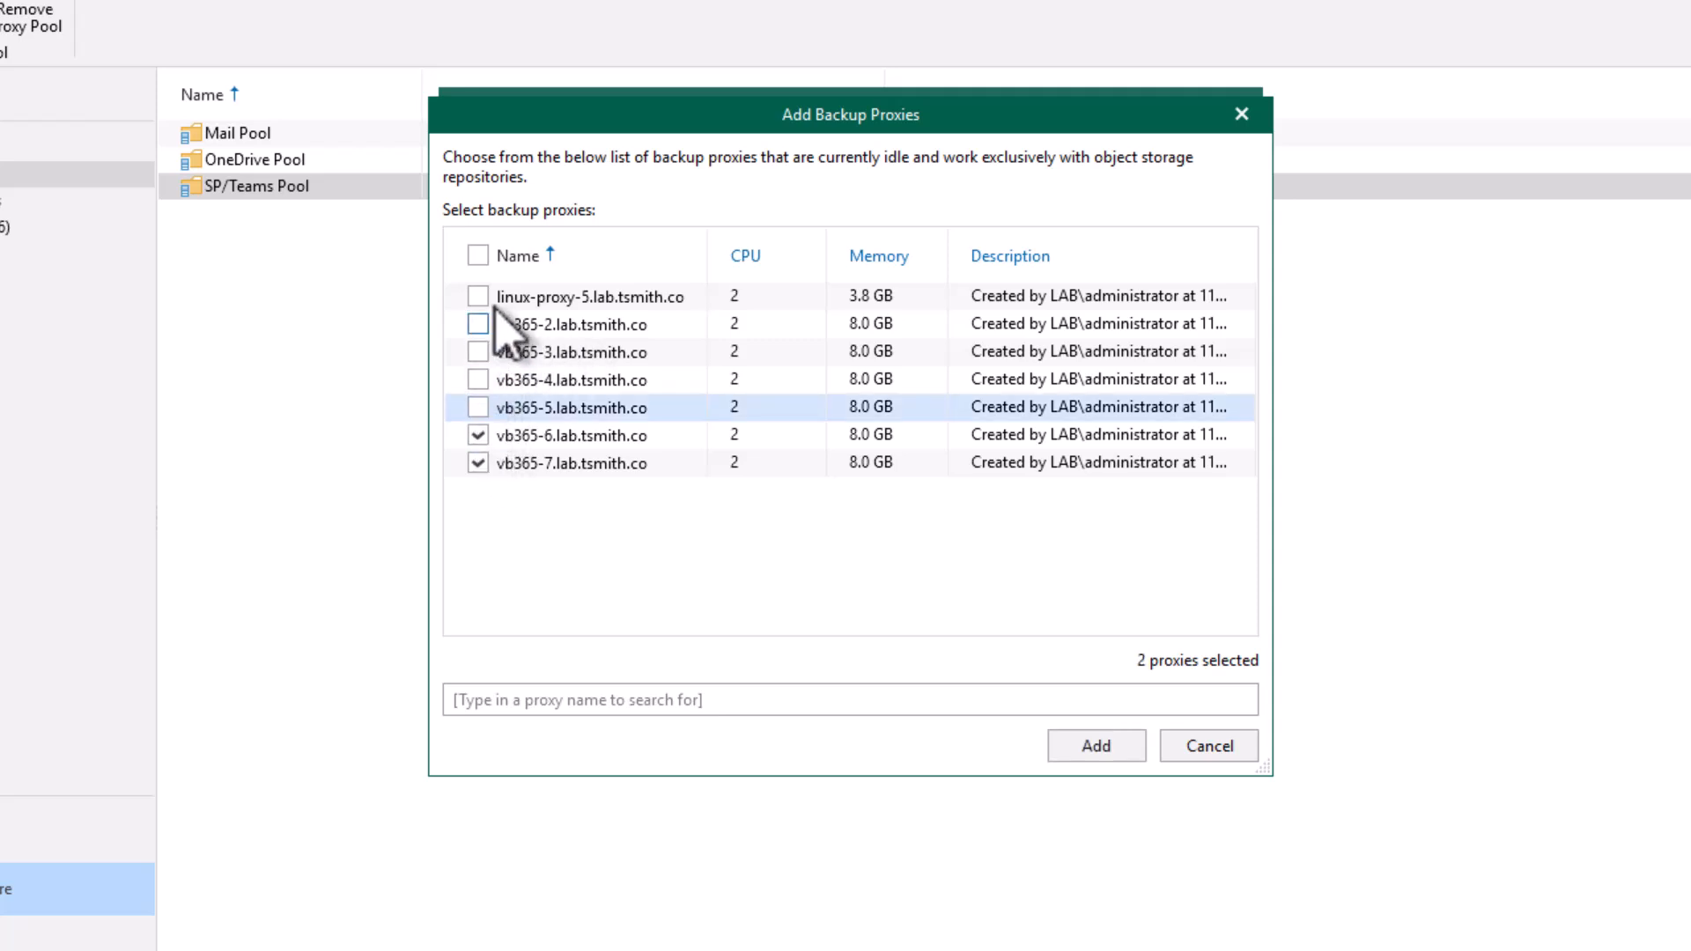
{"action": "left_click", "coordinate": [478, 295]}
{"action": "left_click", "coordinate": [477, 435]}
{"action": "left_click", "coordinate": [477, 463]}
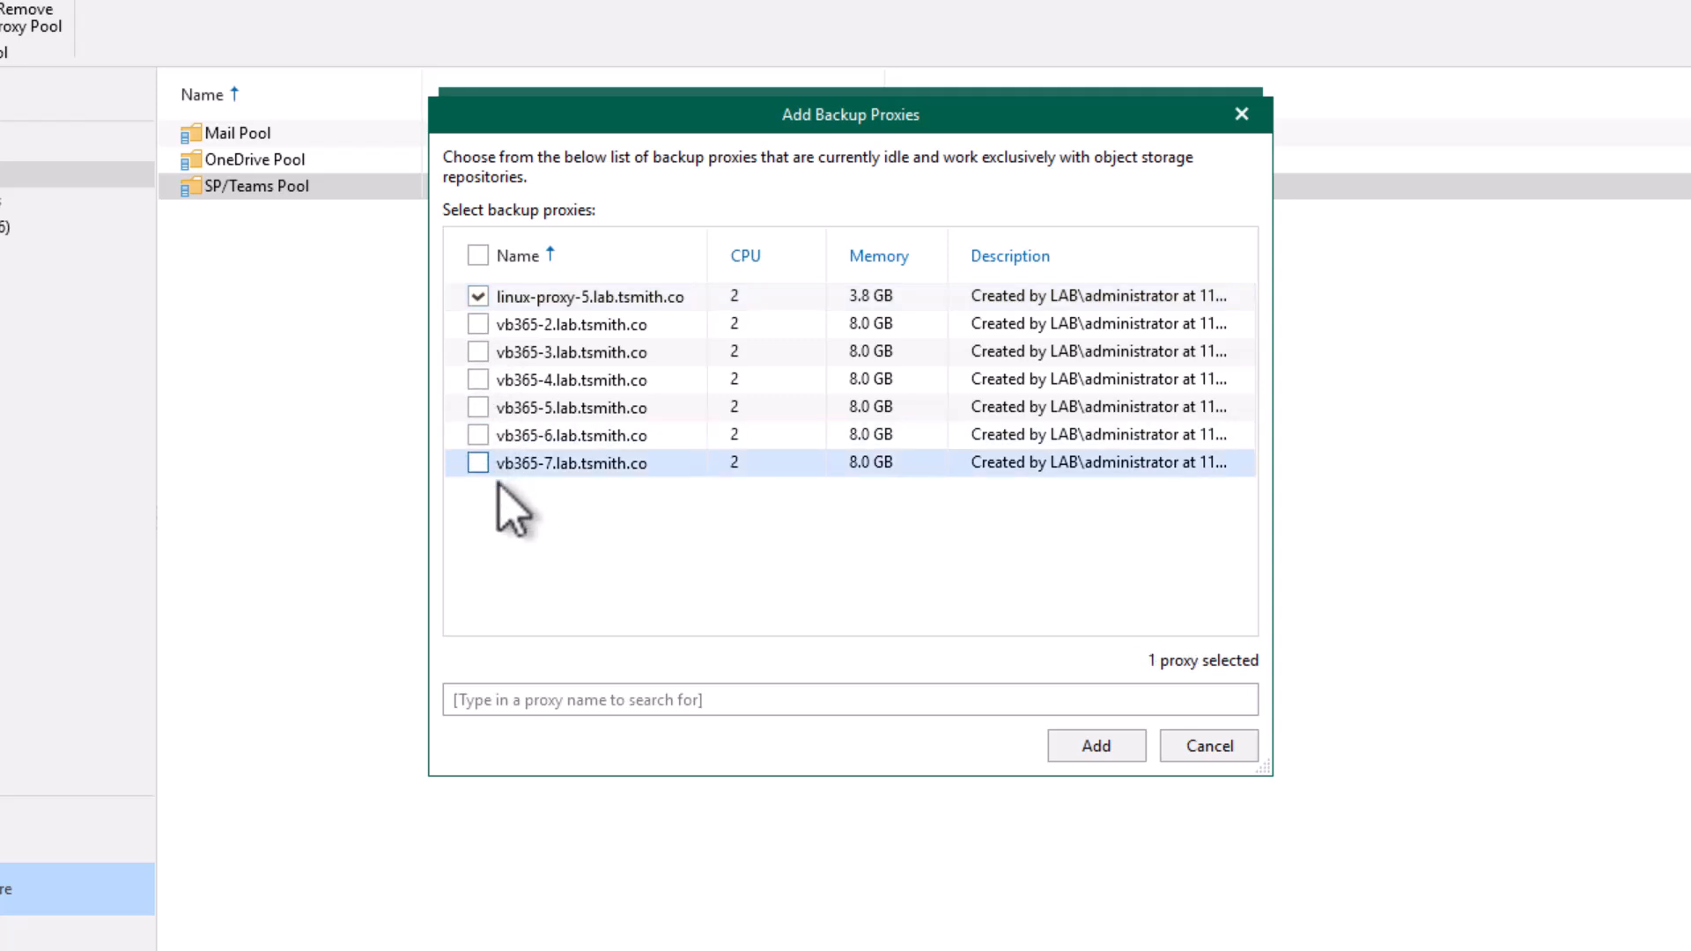
{"action": "left_click", "coordinate": [1083, 745]}
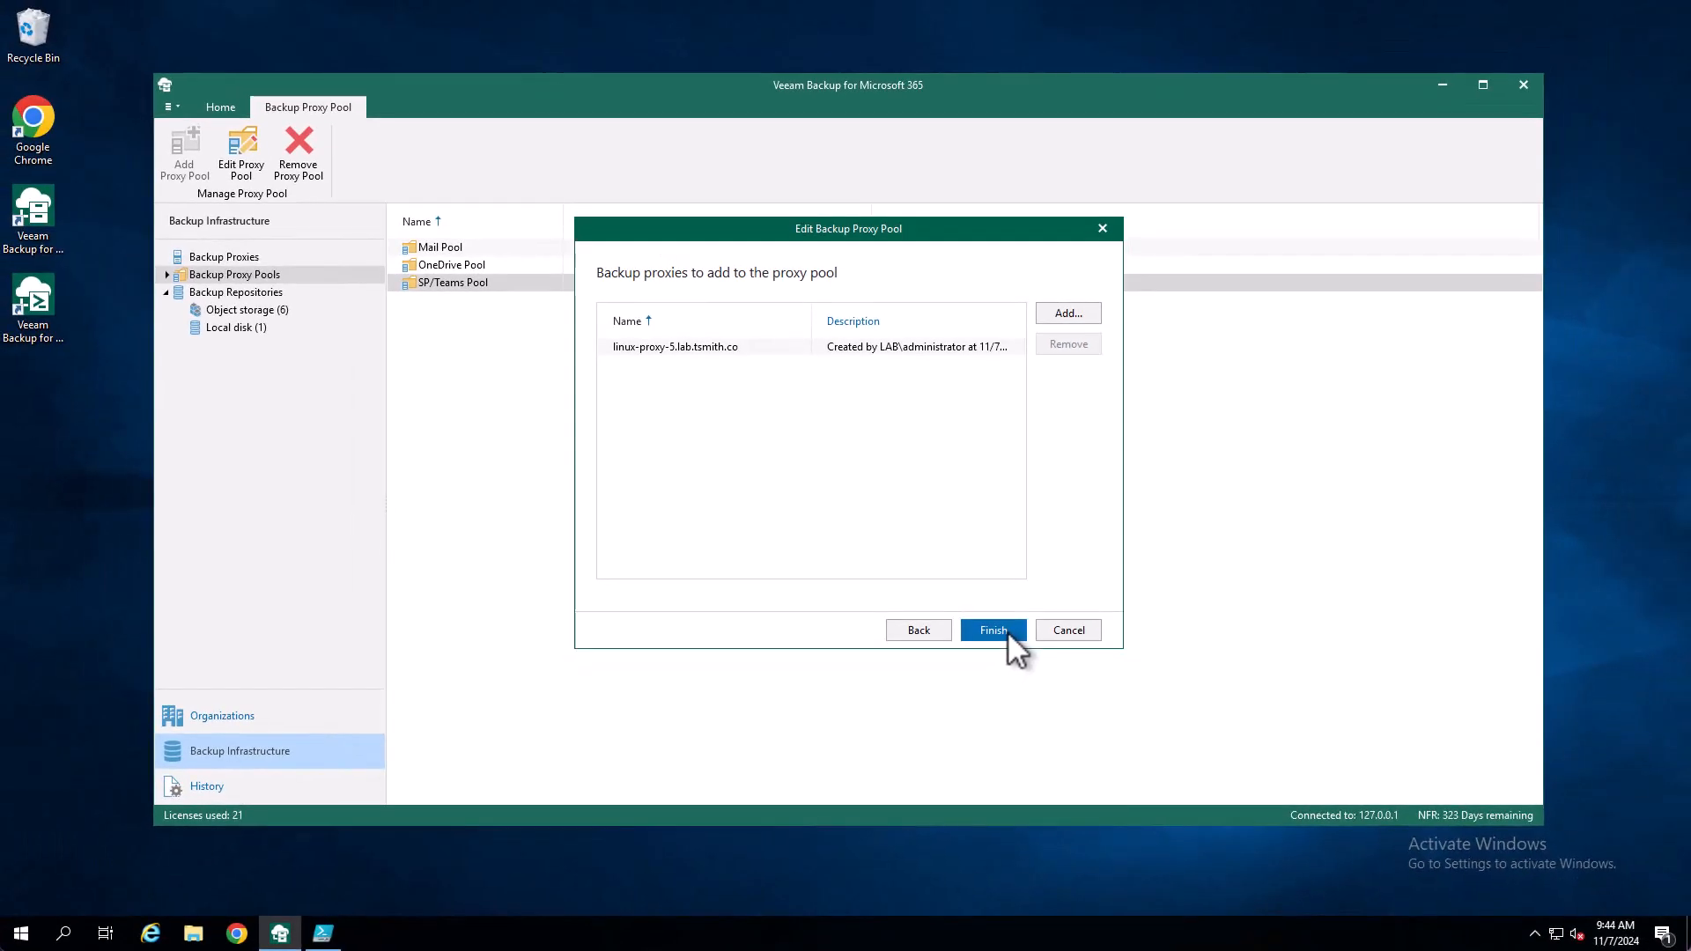
{"action": "left_click", "coordinate": [1080, 706]}
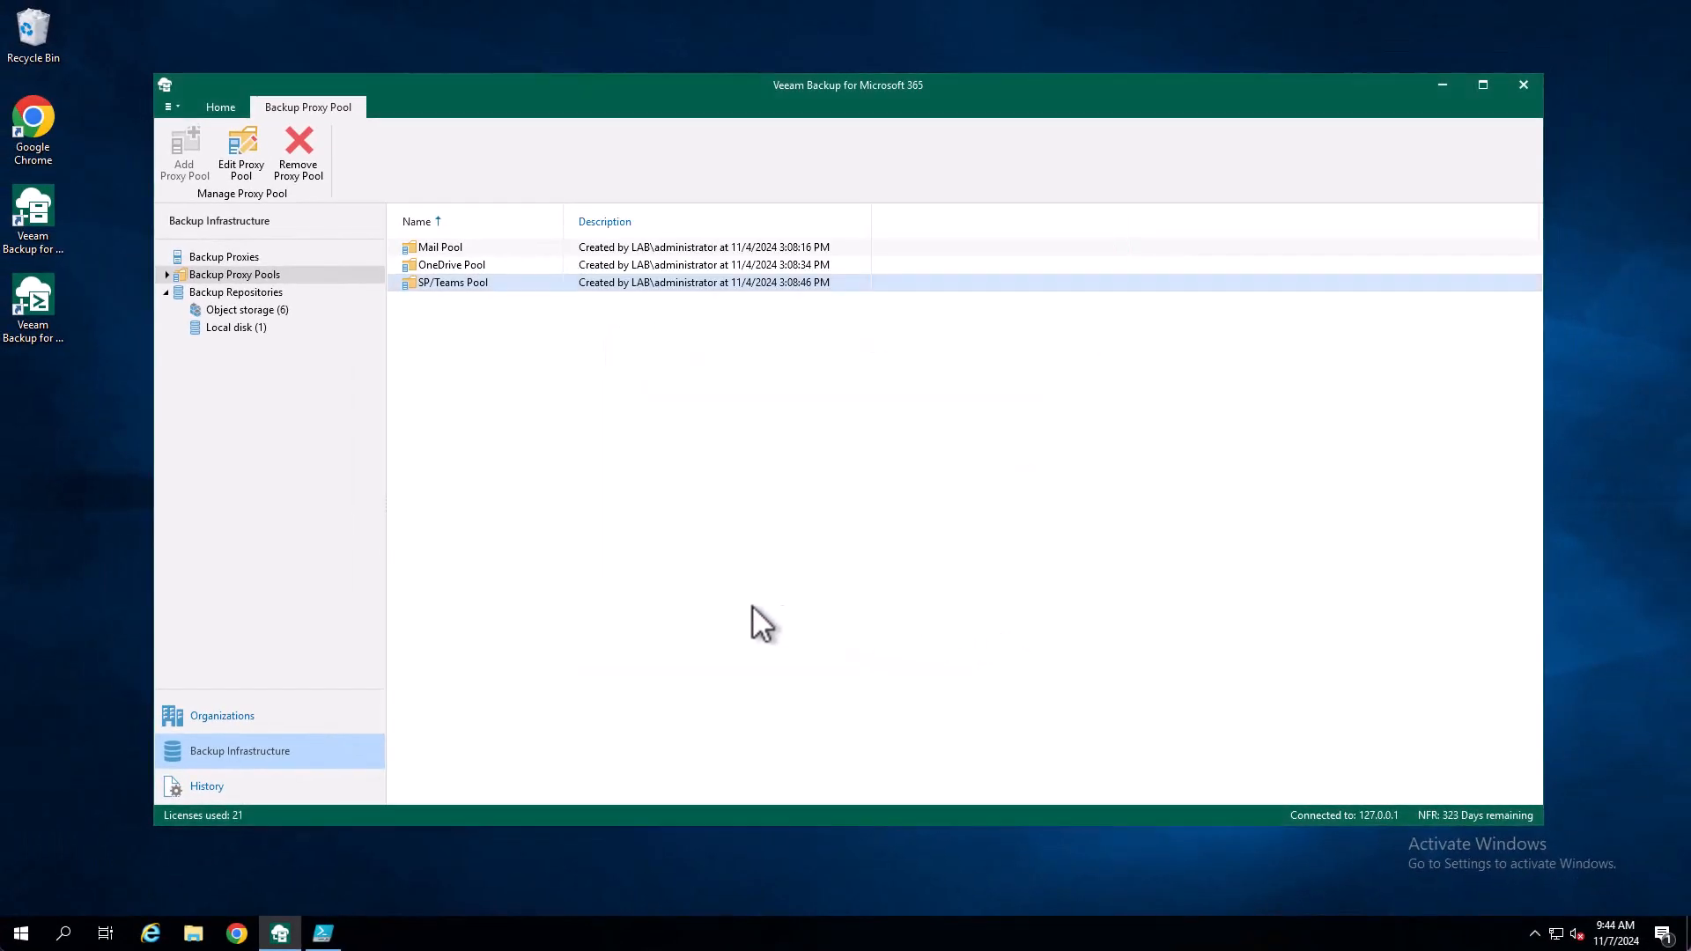
Step: Display the list of backup proxies in the backup infrastructure
{"action": "left_click", "coordinate": [283, 252]}
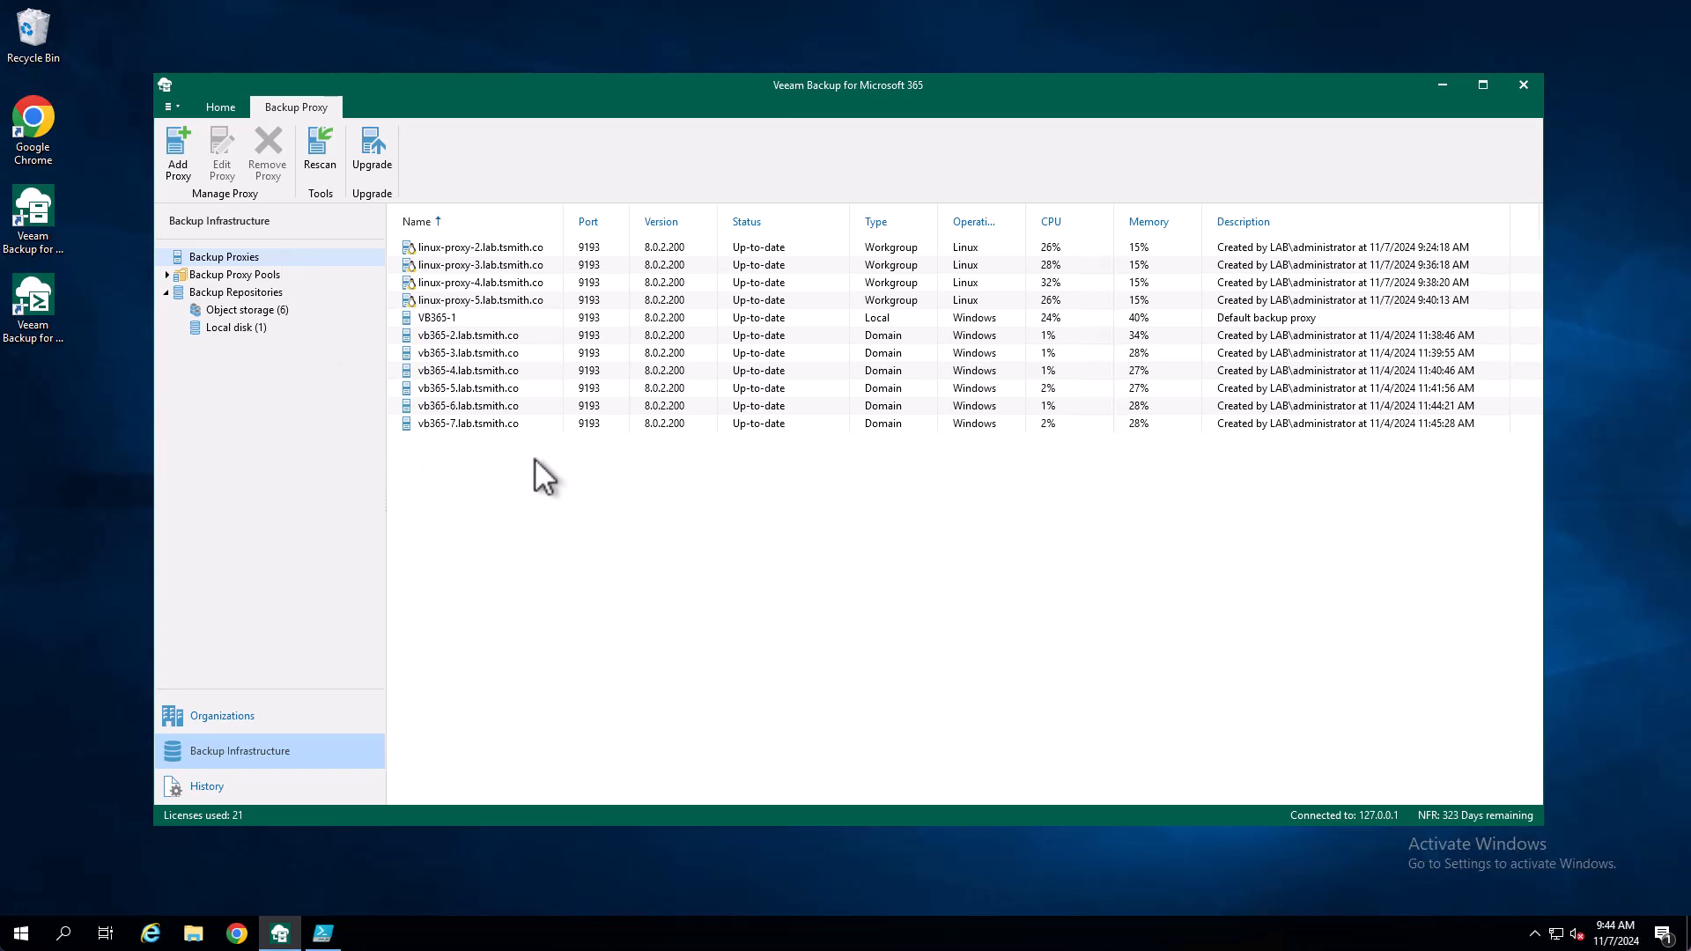
{"action": "left_click", "coordinate": [542, 336]}
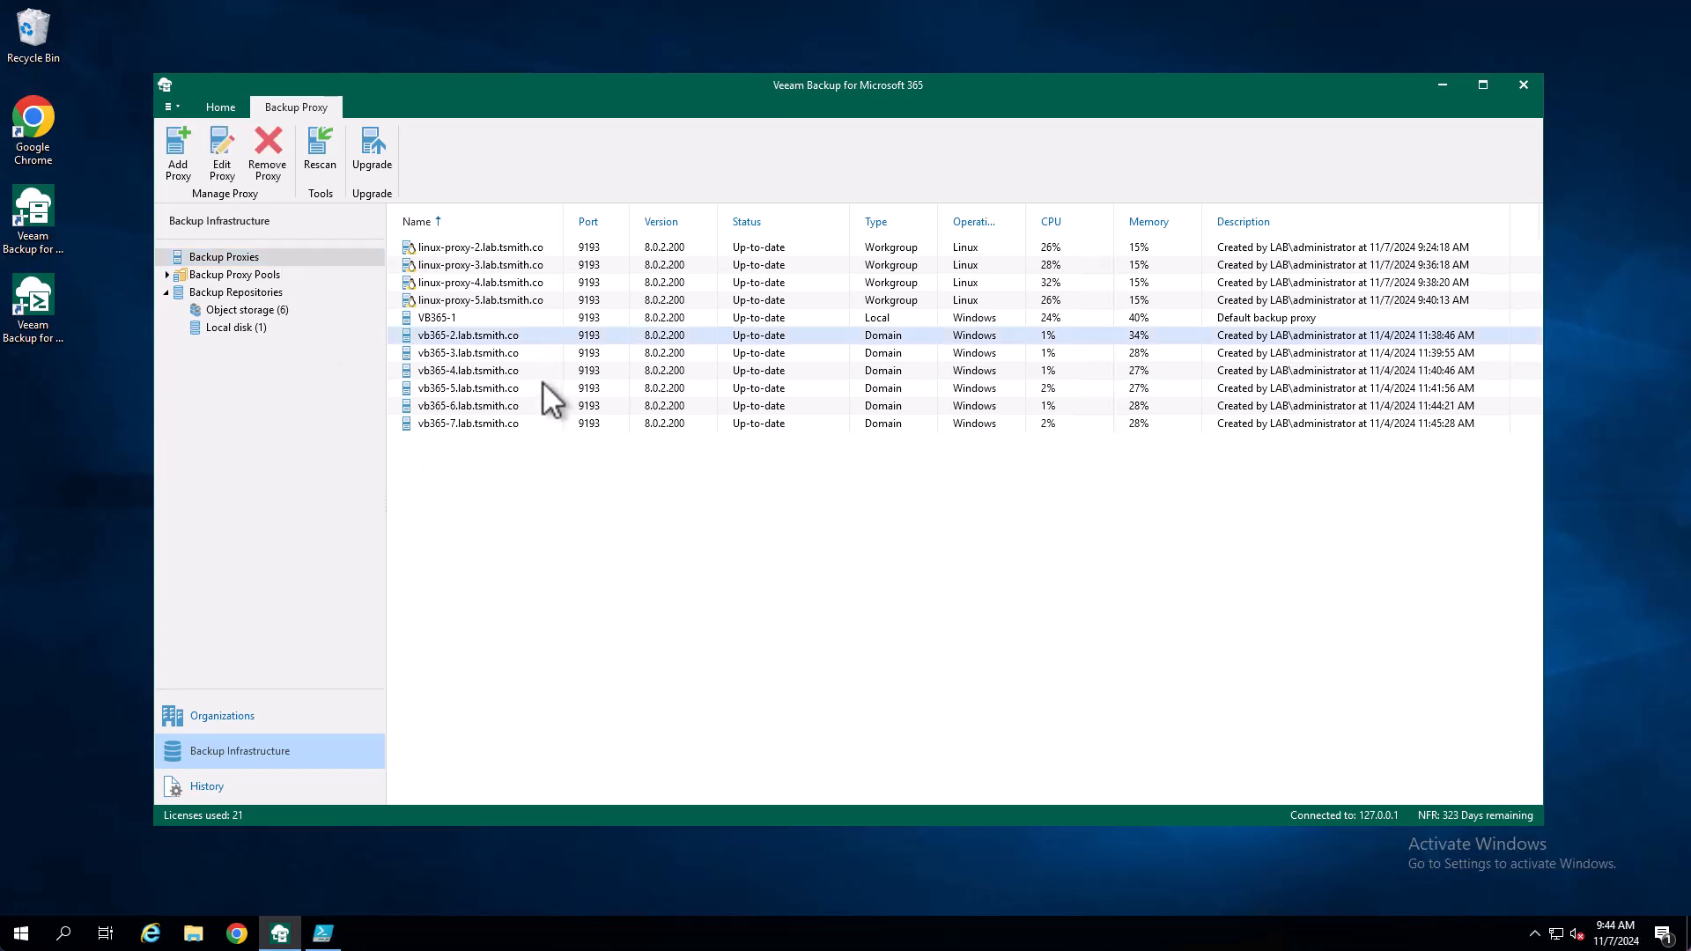
{"action": "left_click", "coordinate": [529, 424], "text": "shift"}
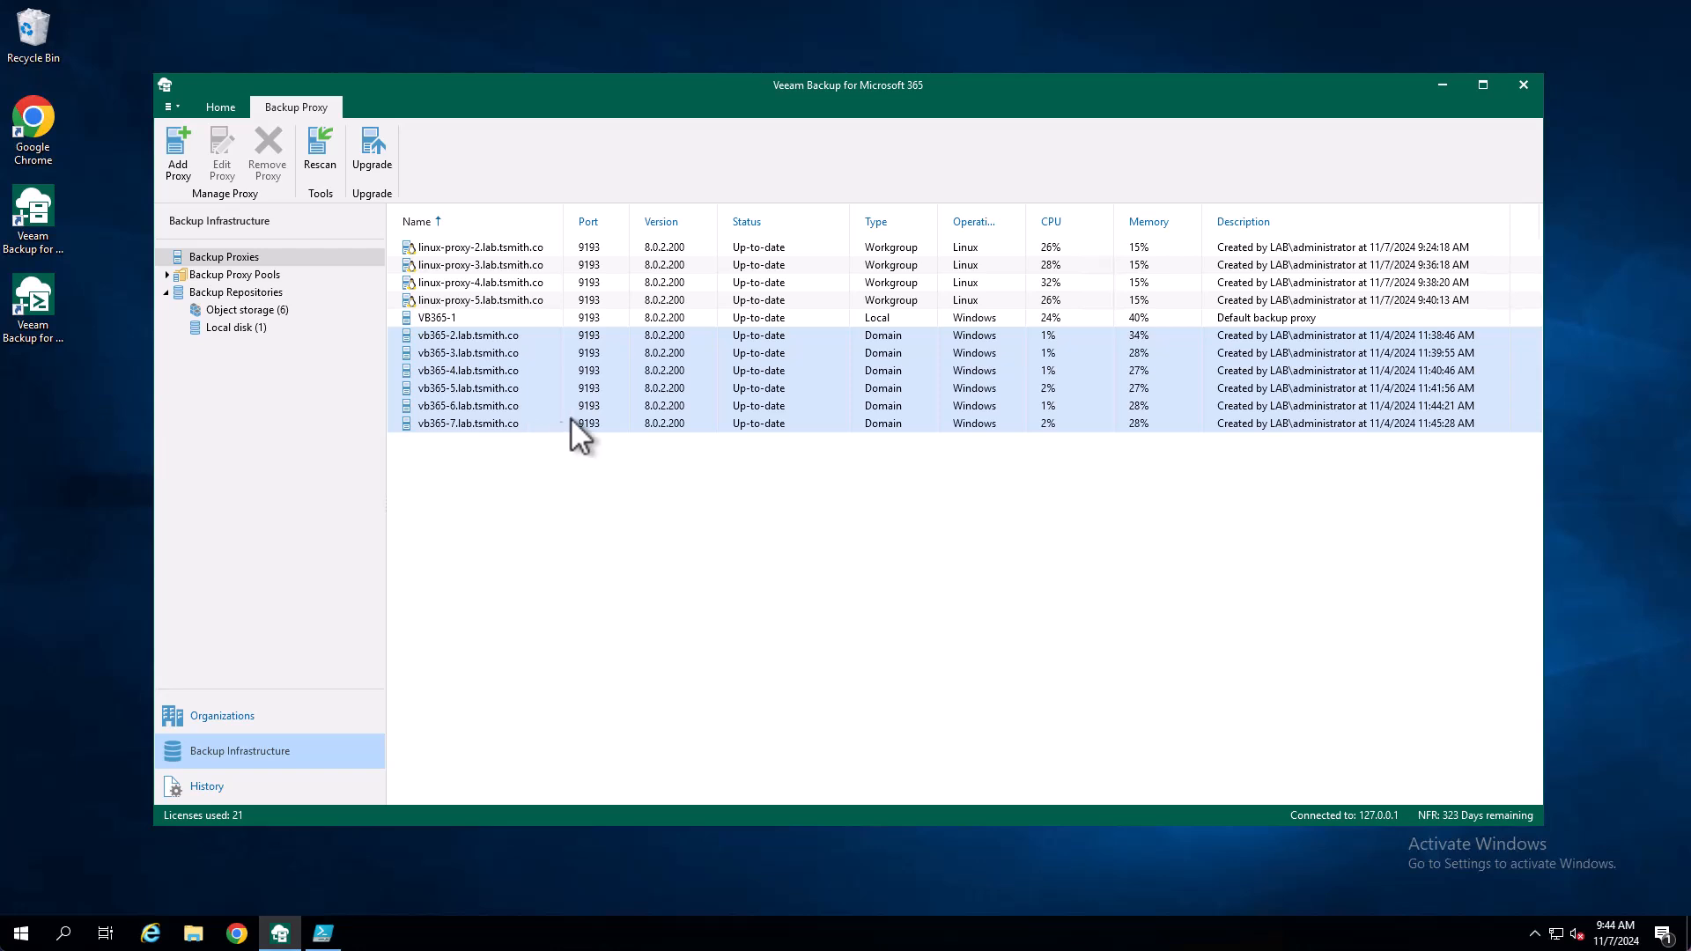
{"action": "right_click", "coordinate": [632, 391]}
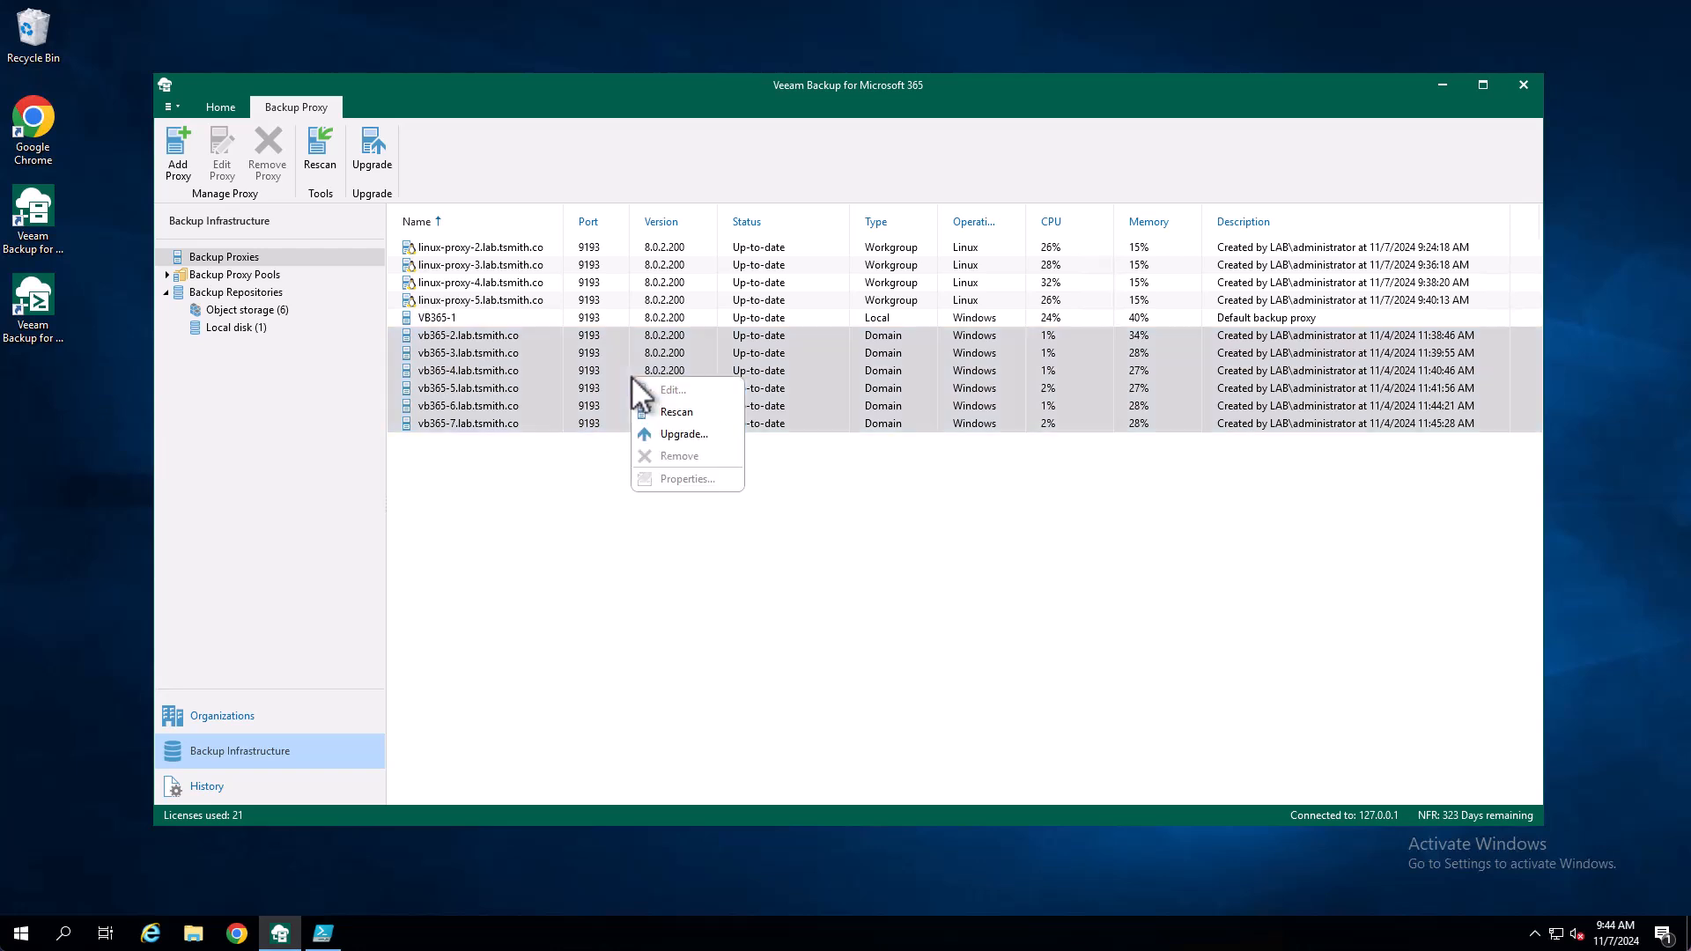
{"action": "left_click", "coordinate": [720, 432]}
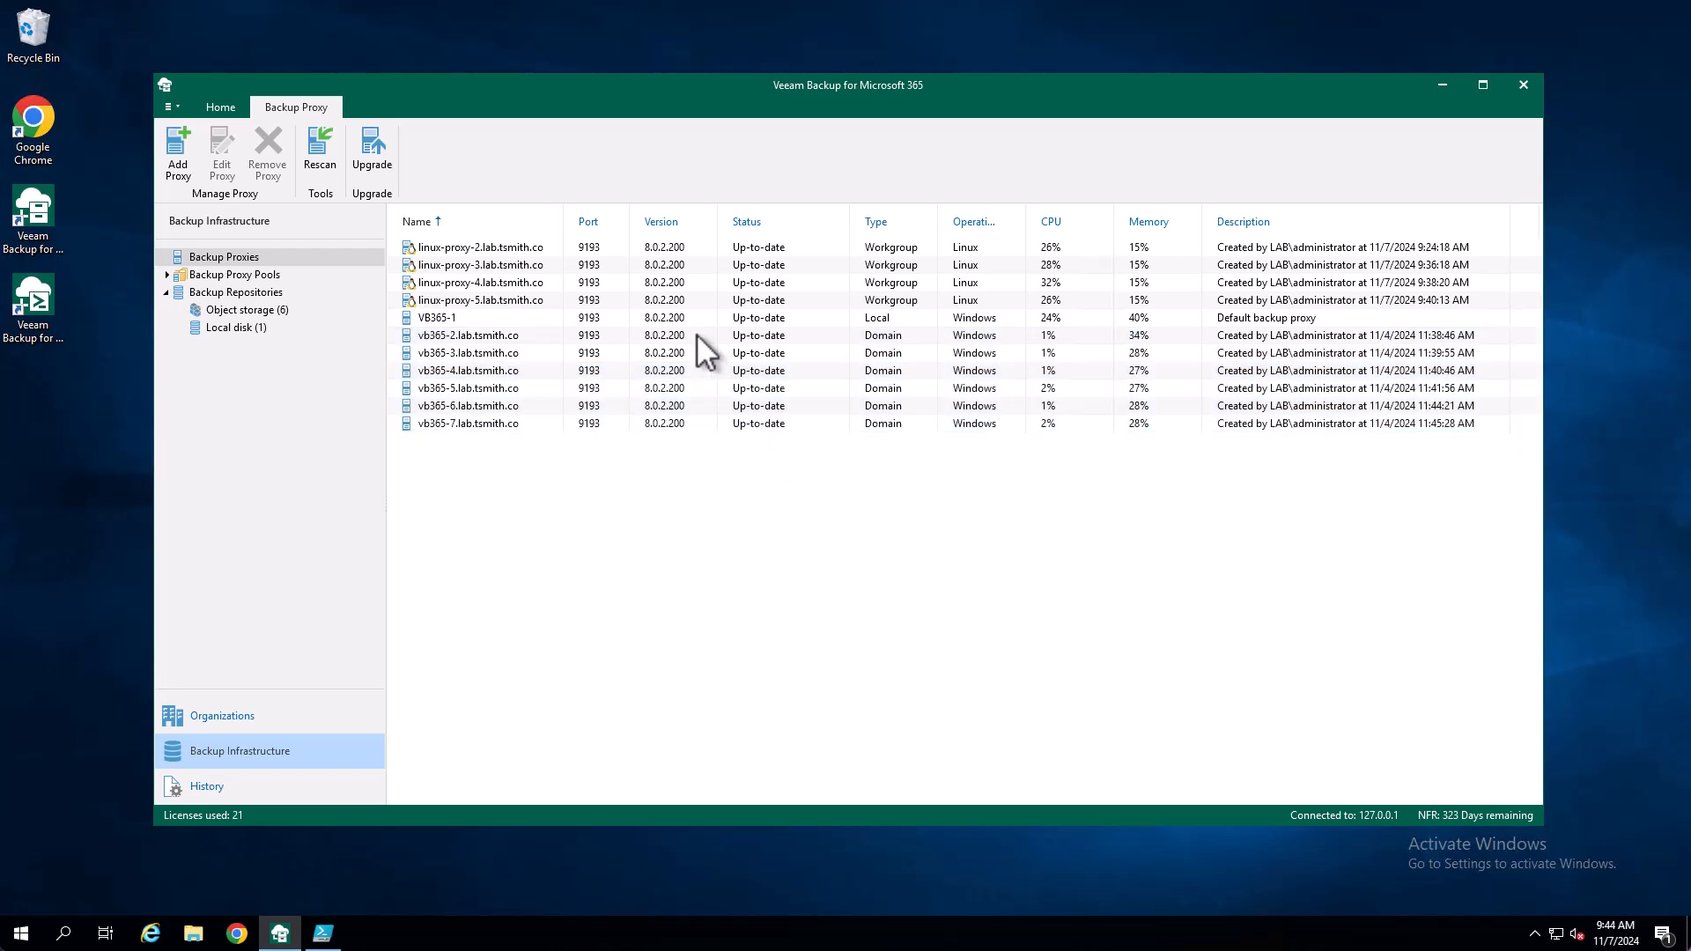
Step: Remove the vb365-2 backup proxy and uninstall its components, connecting to the server with the current account
{"action": "right_click", "coordinate": [700, 339]}
{"action": "left_click", "coordinate": [756, 414]}
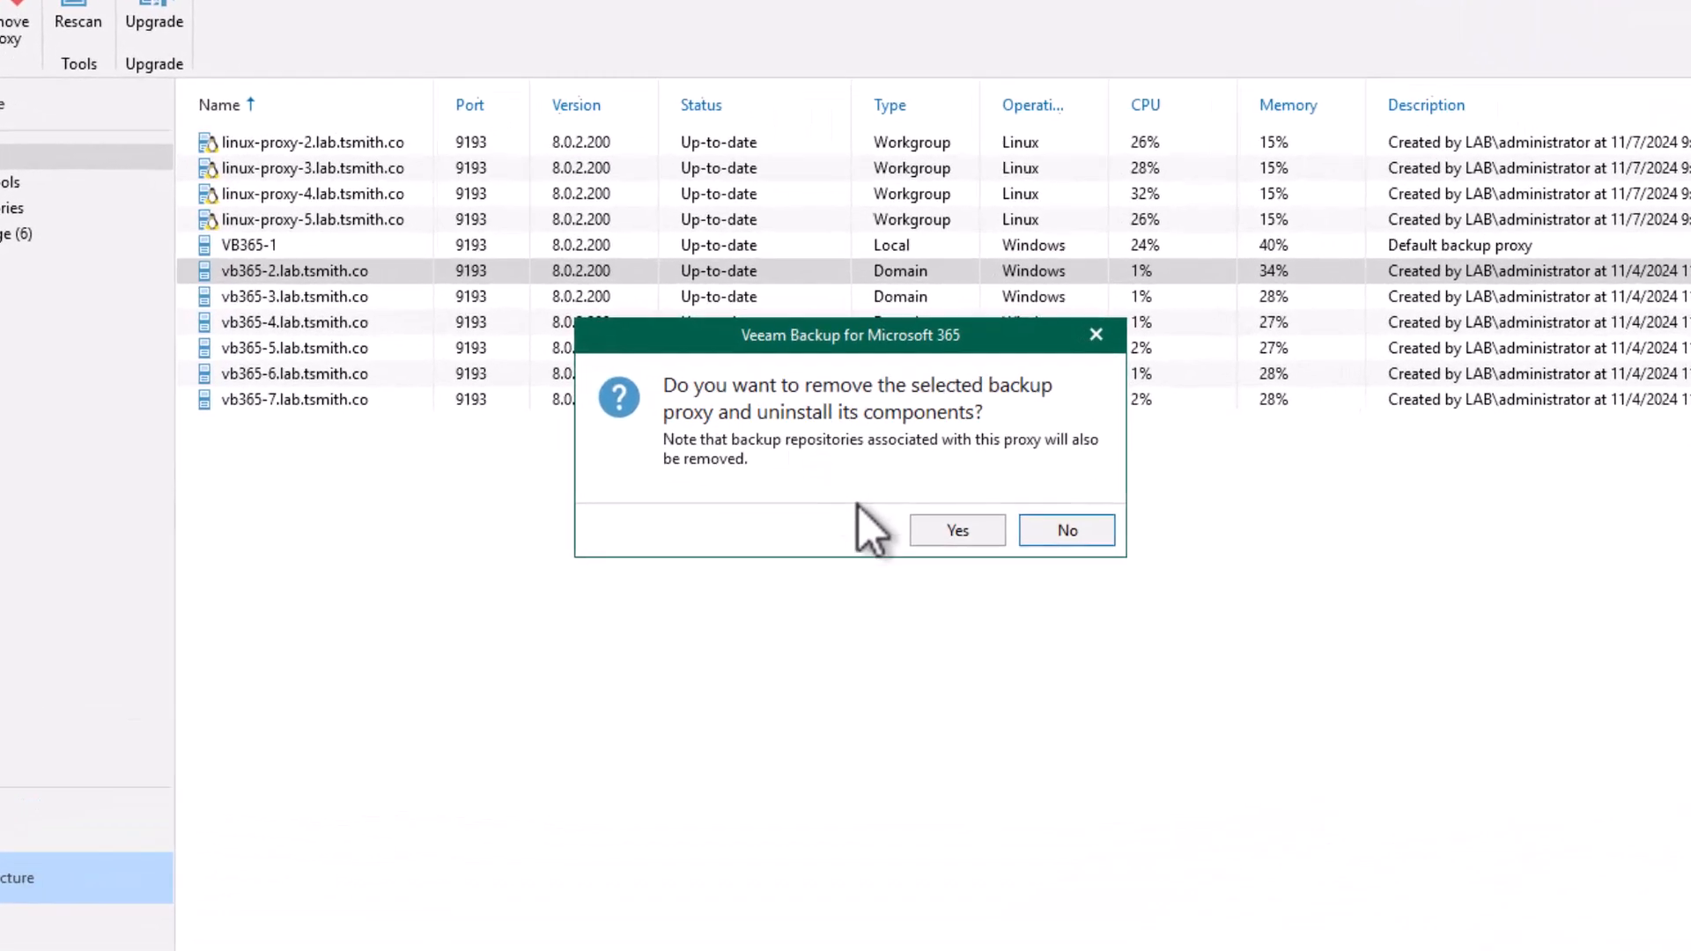
{"action": "left_click", "coordinate": [931, 518]}
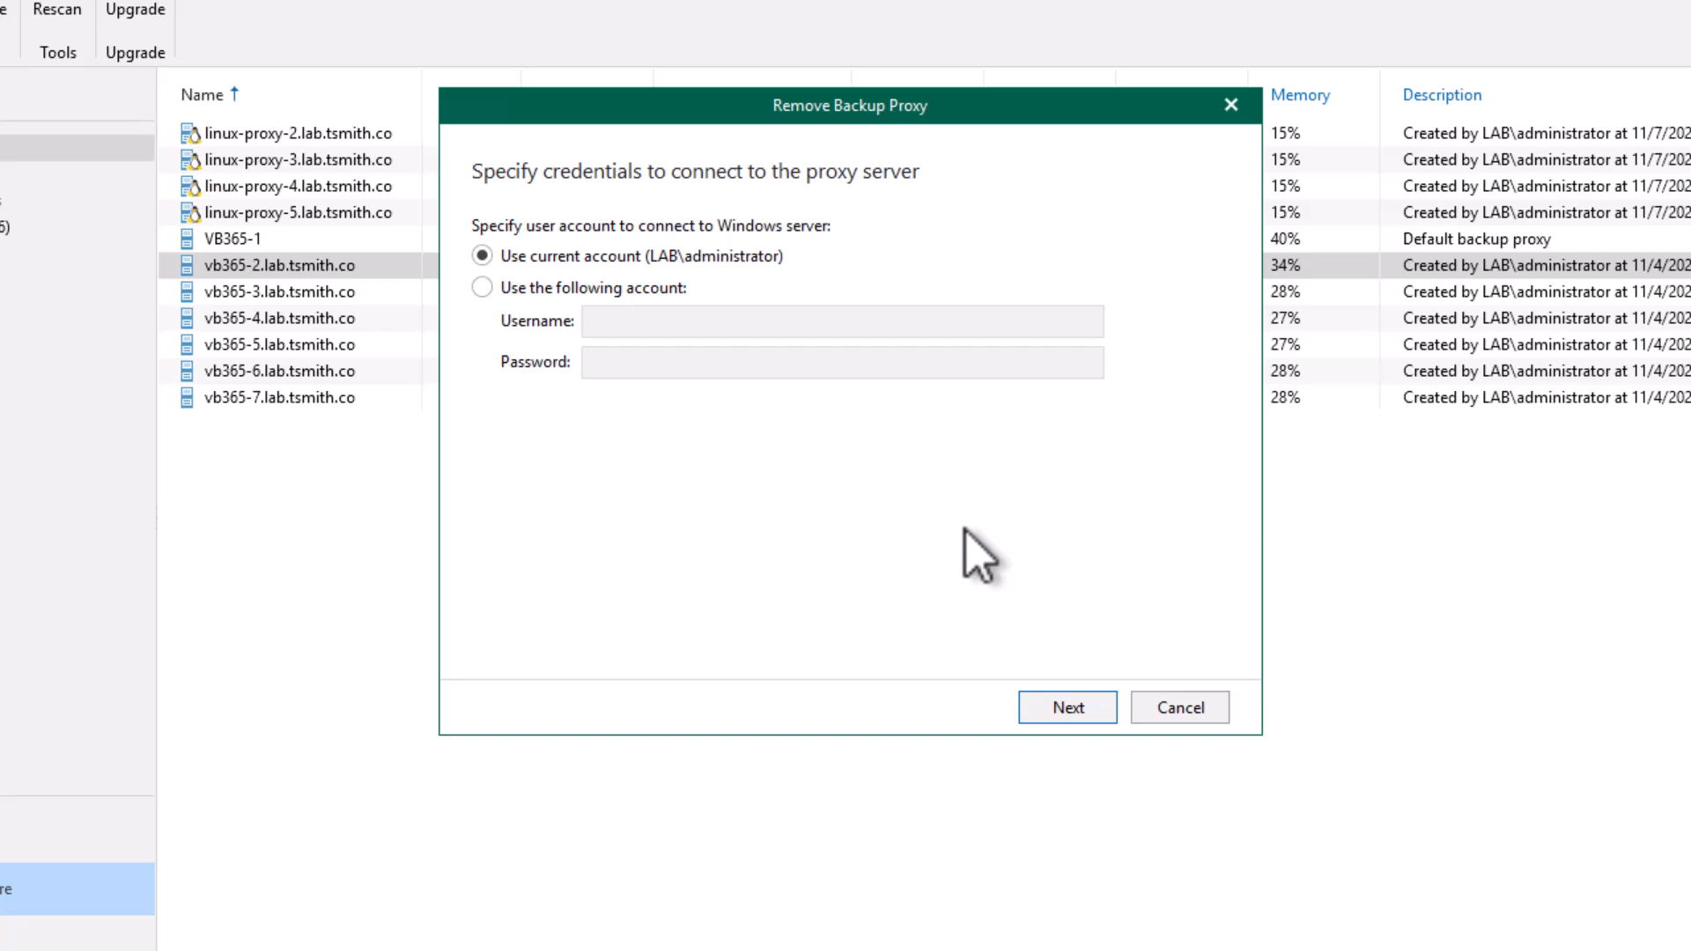
{"action": "left_click", "coordinate": [1087, 705]}
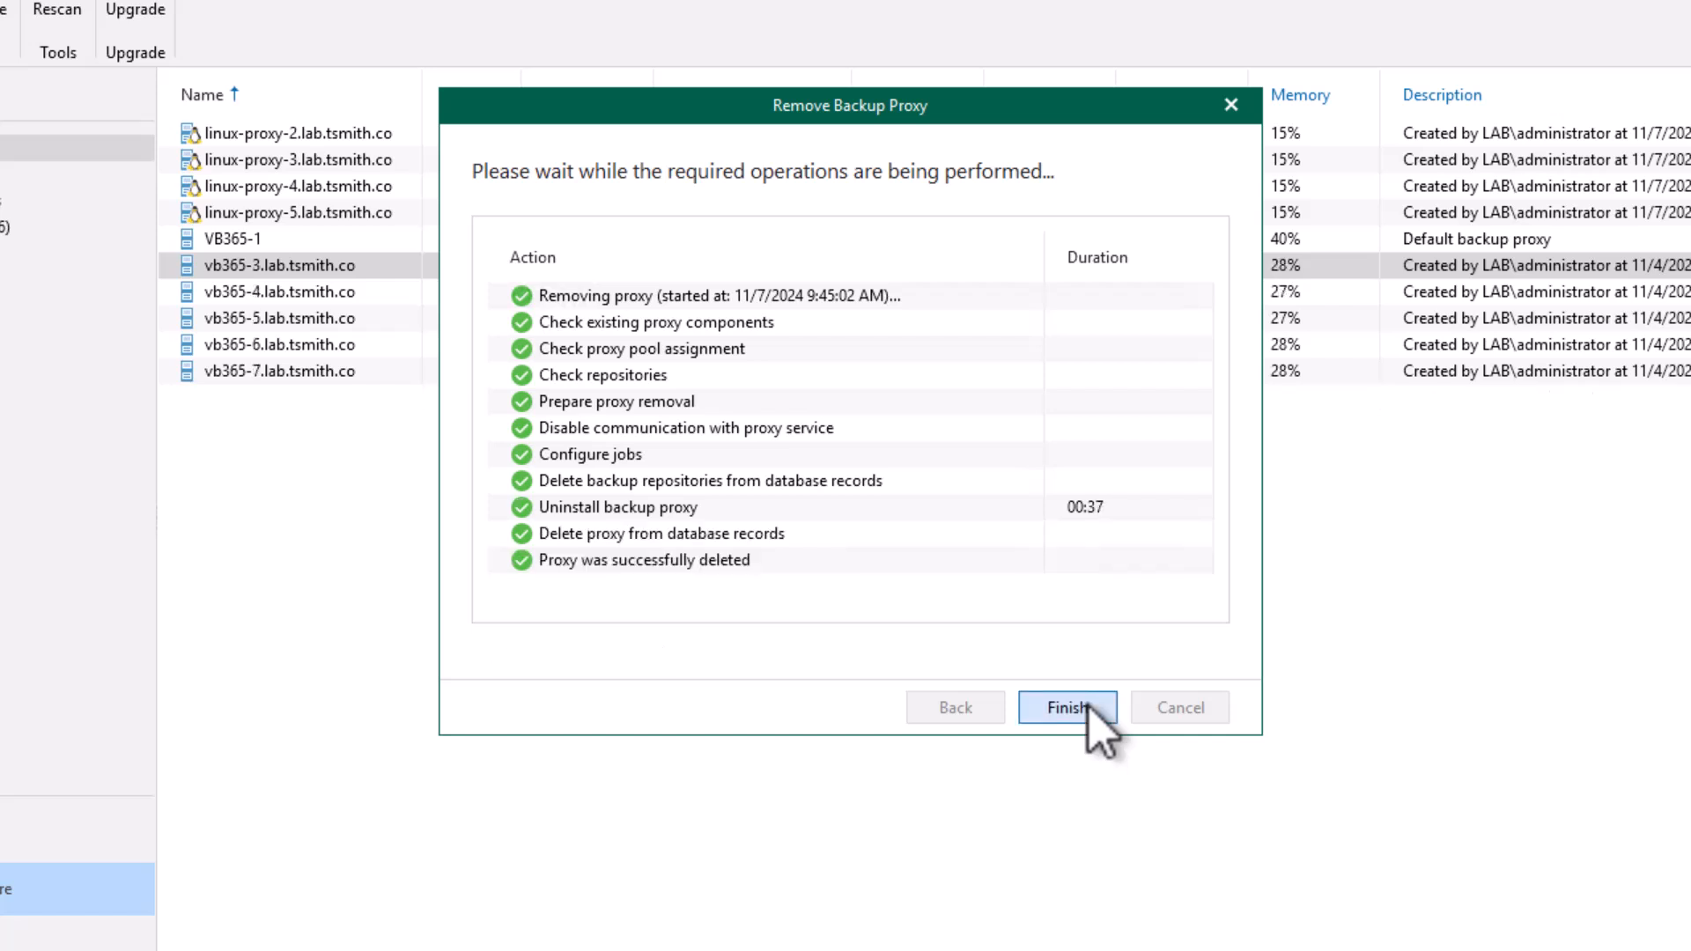
{"action": "left_click", "coordinate": [1067, 707]}
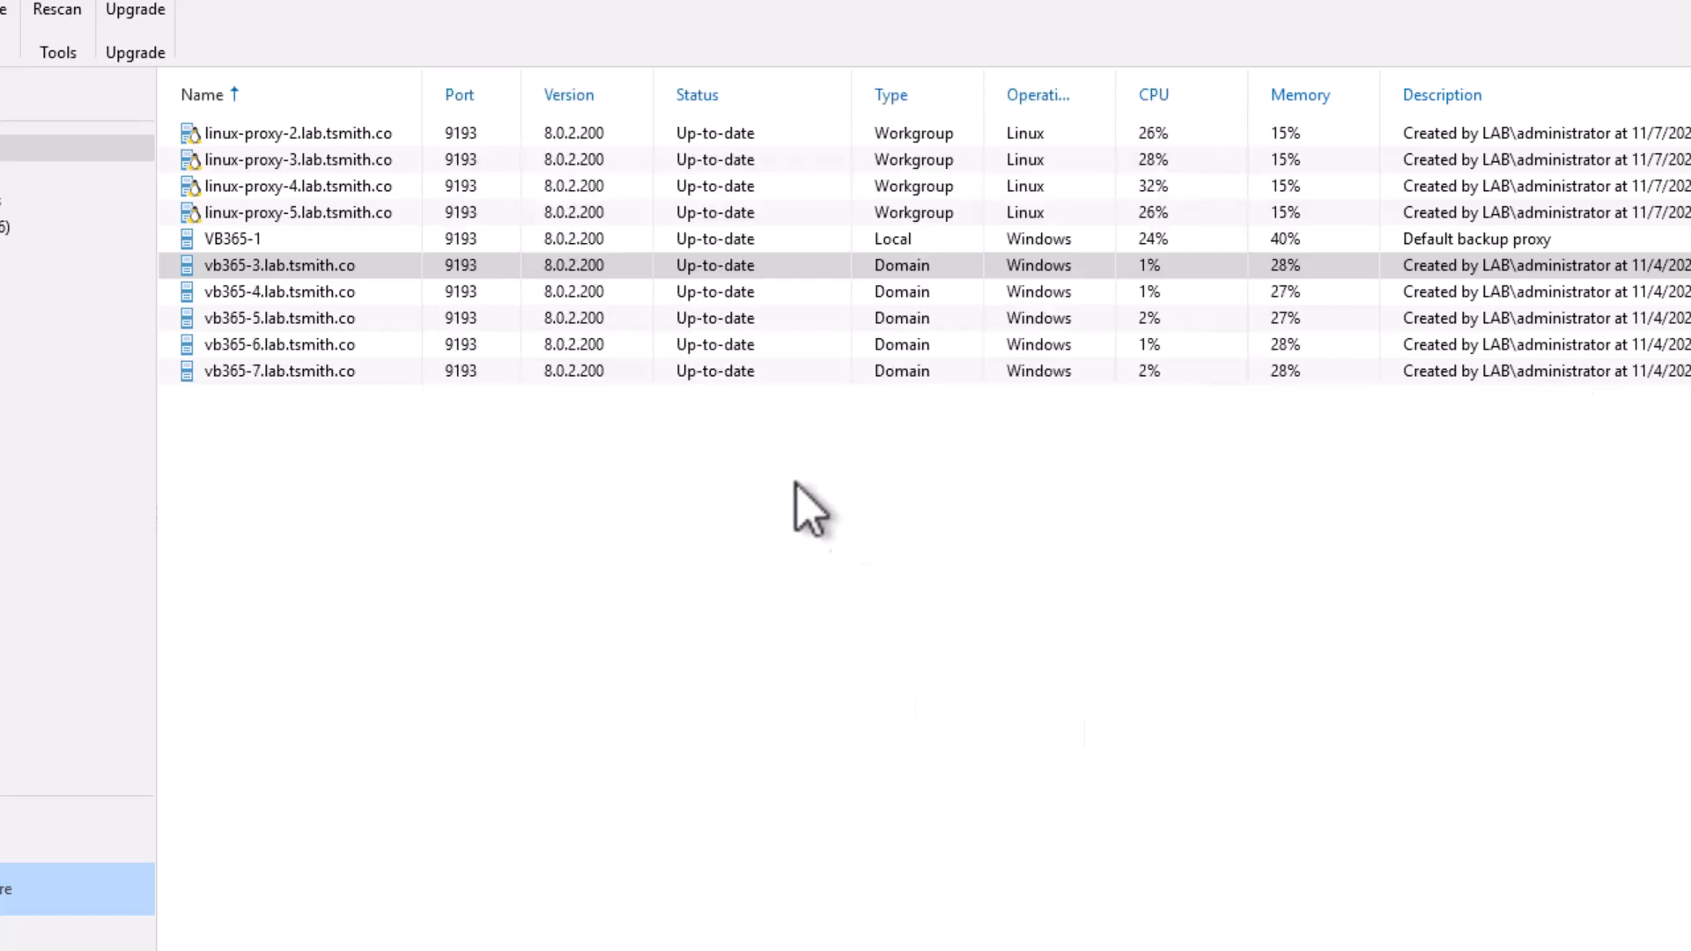
Step: Remove the vb365-3 backup proxy and uninstall its components, using the current account
{"action": "right_click", "coordinate": [472, 267]}
{"action": "left_click", "coordinate": [568, 387]}
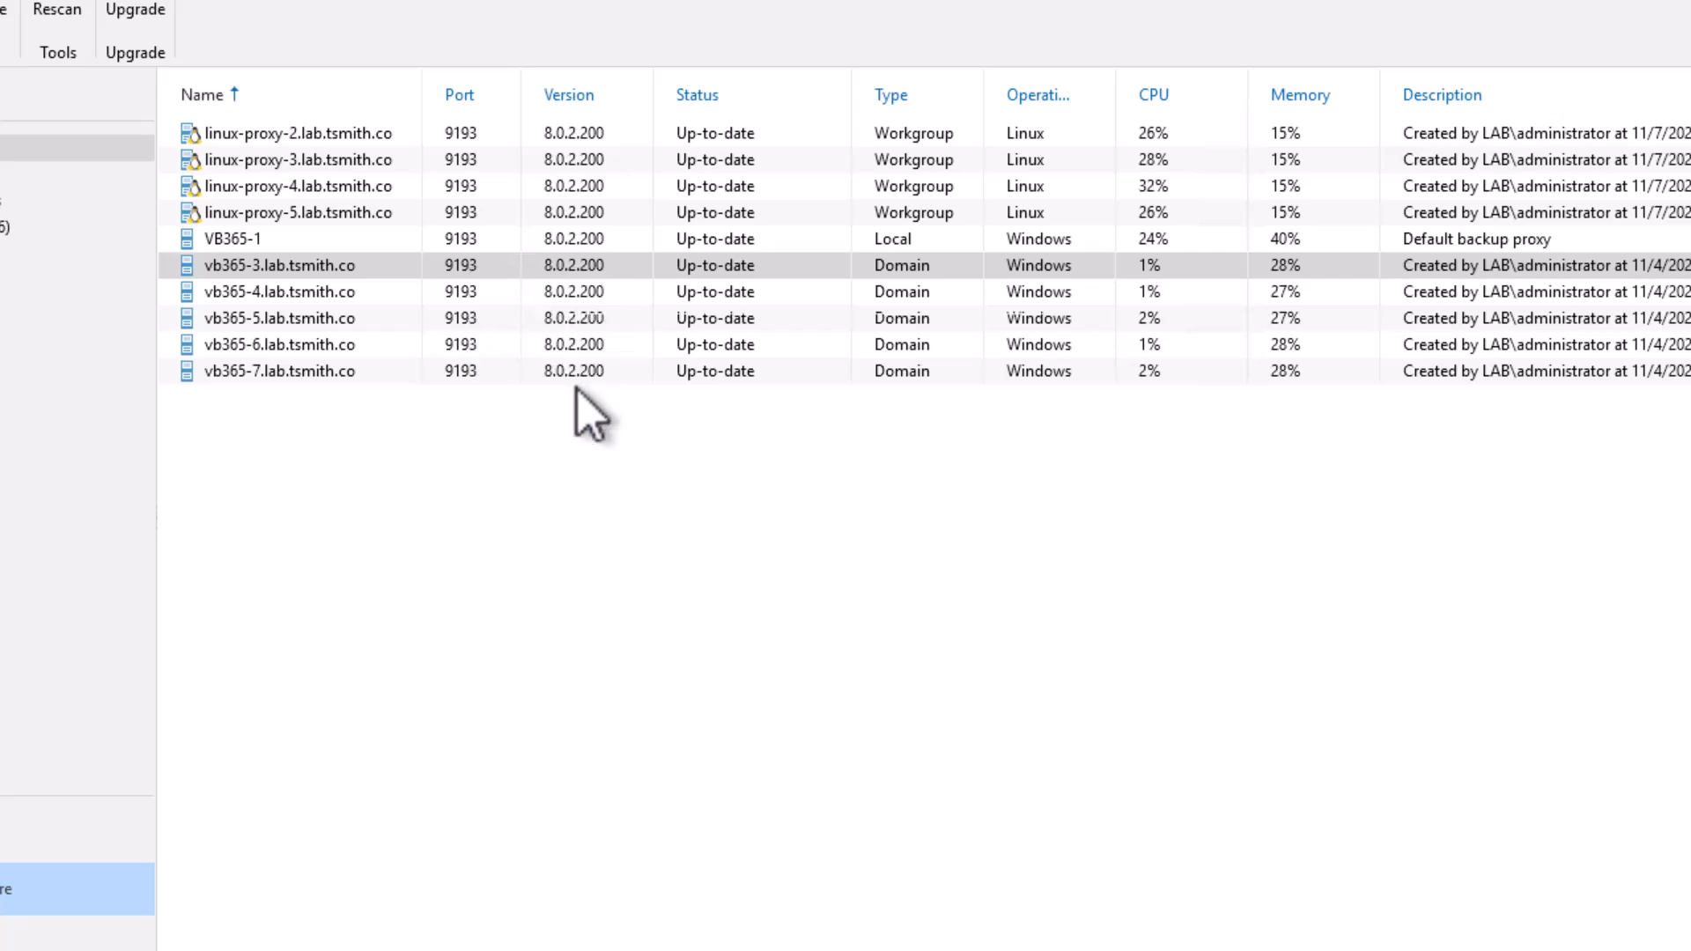
{"action": "left_click", "coordinate": [951, 531]}
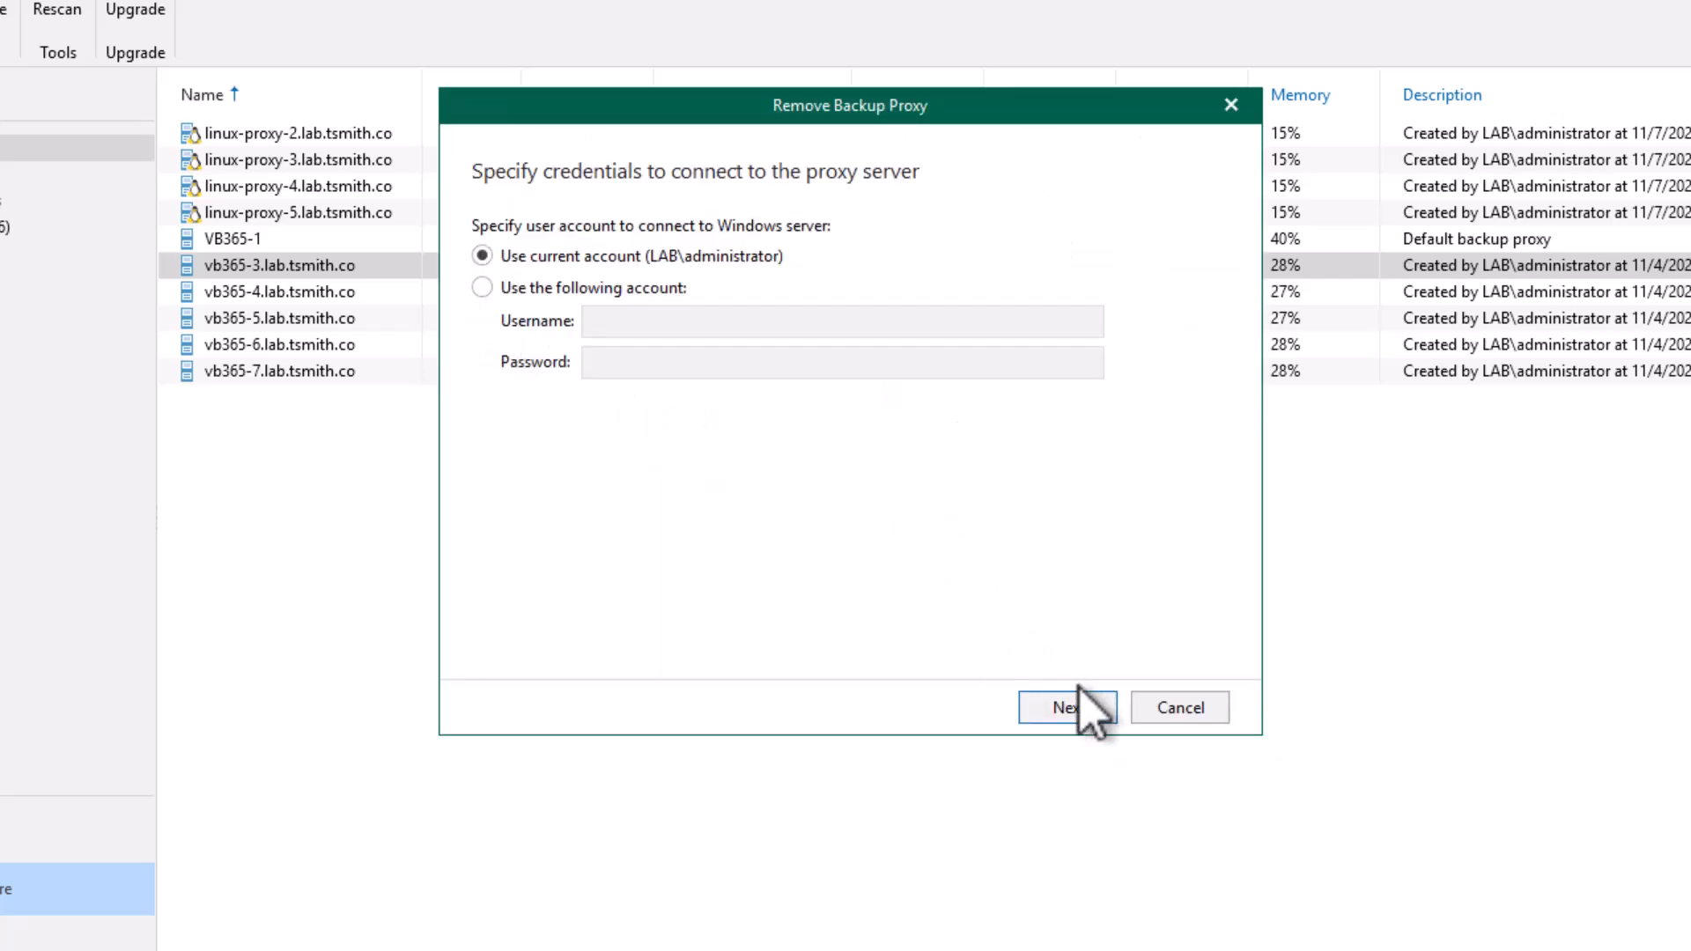
{"action": "left_click", "coordinate": [1087, 704]}
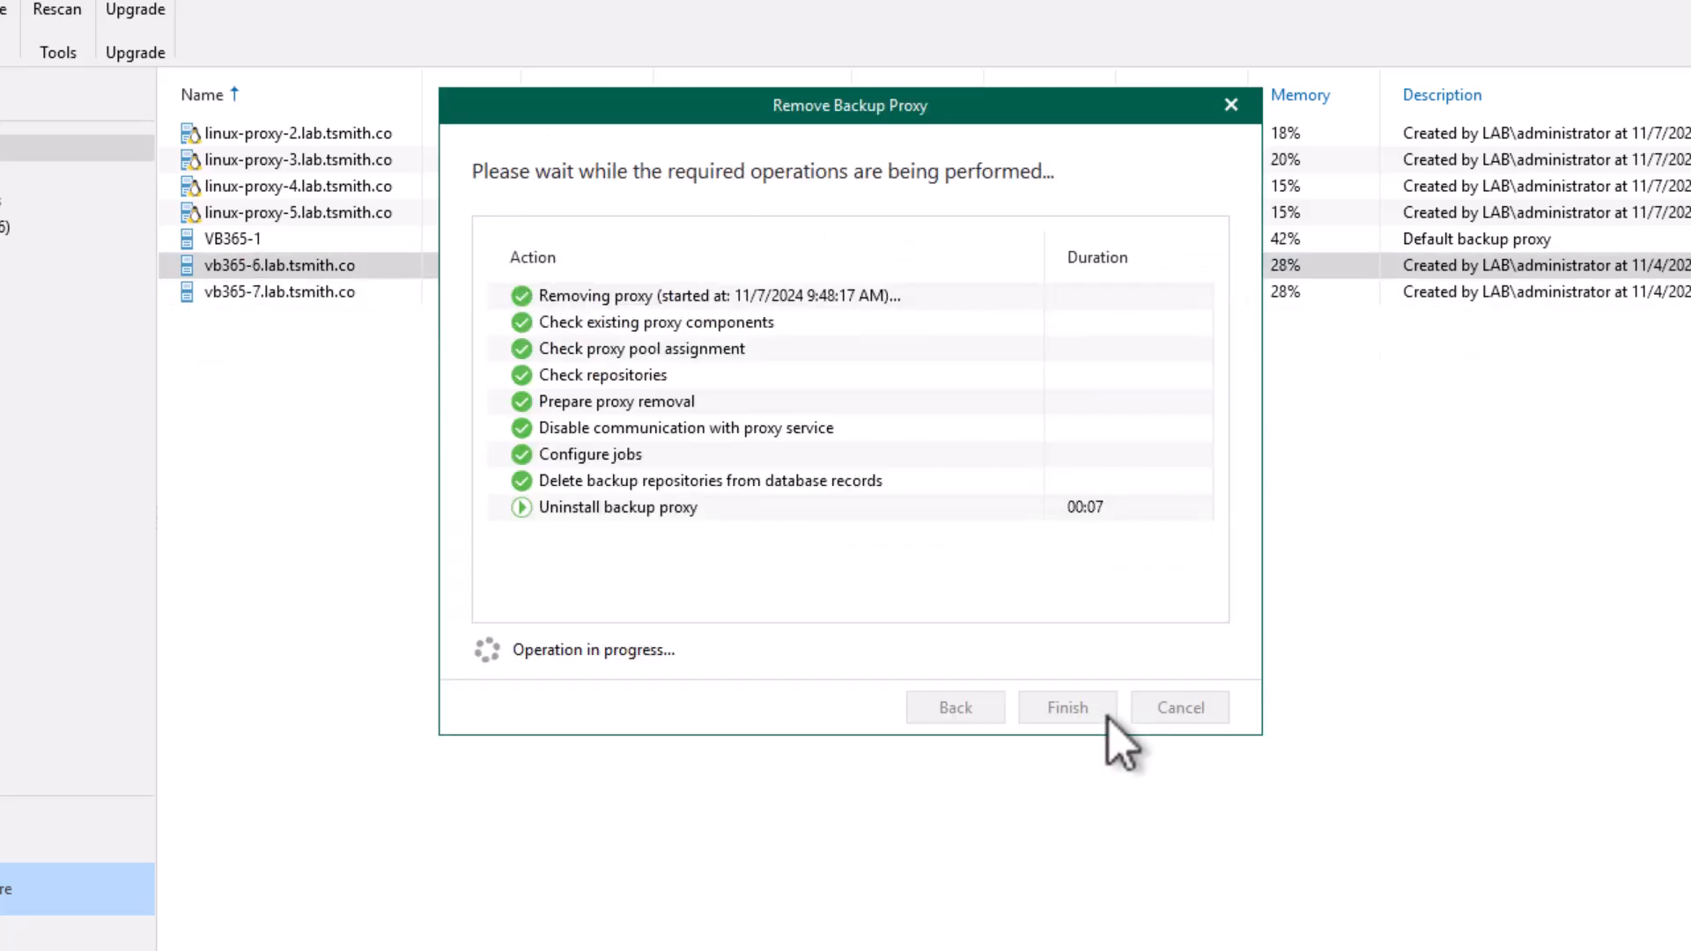
Step: Complete the removal of the vb365-6 backup proxy and remove vb365-7 as well
{"action": "left_click", "coordinate": [1107, 715]}
{"action": "left_click", "coordinate": [937, 524]}
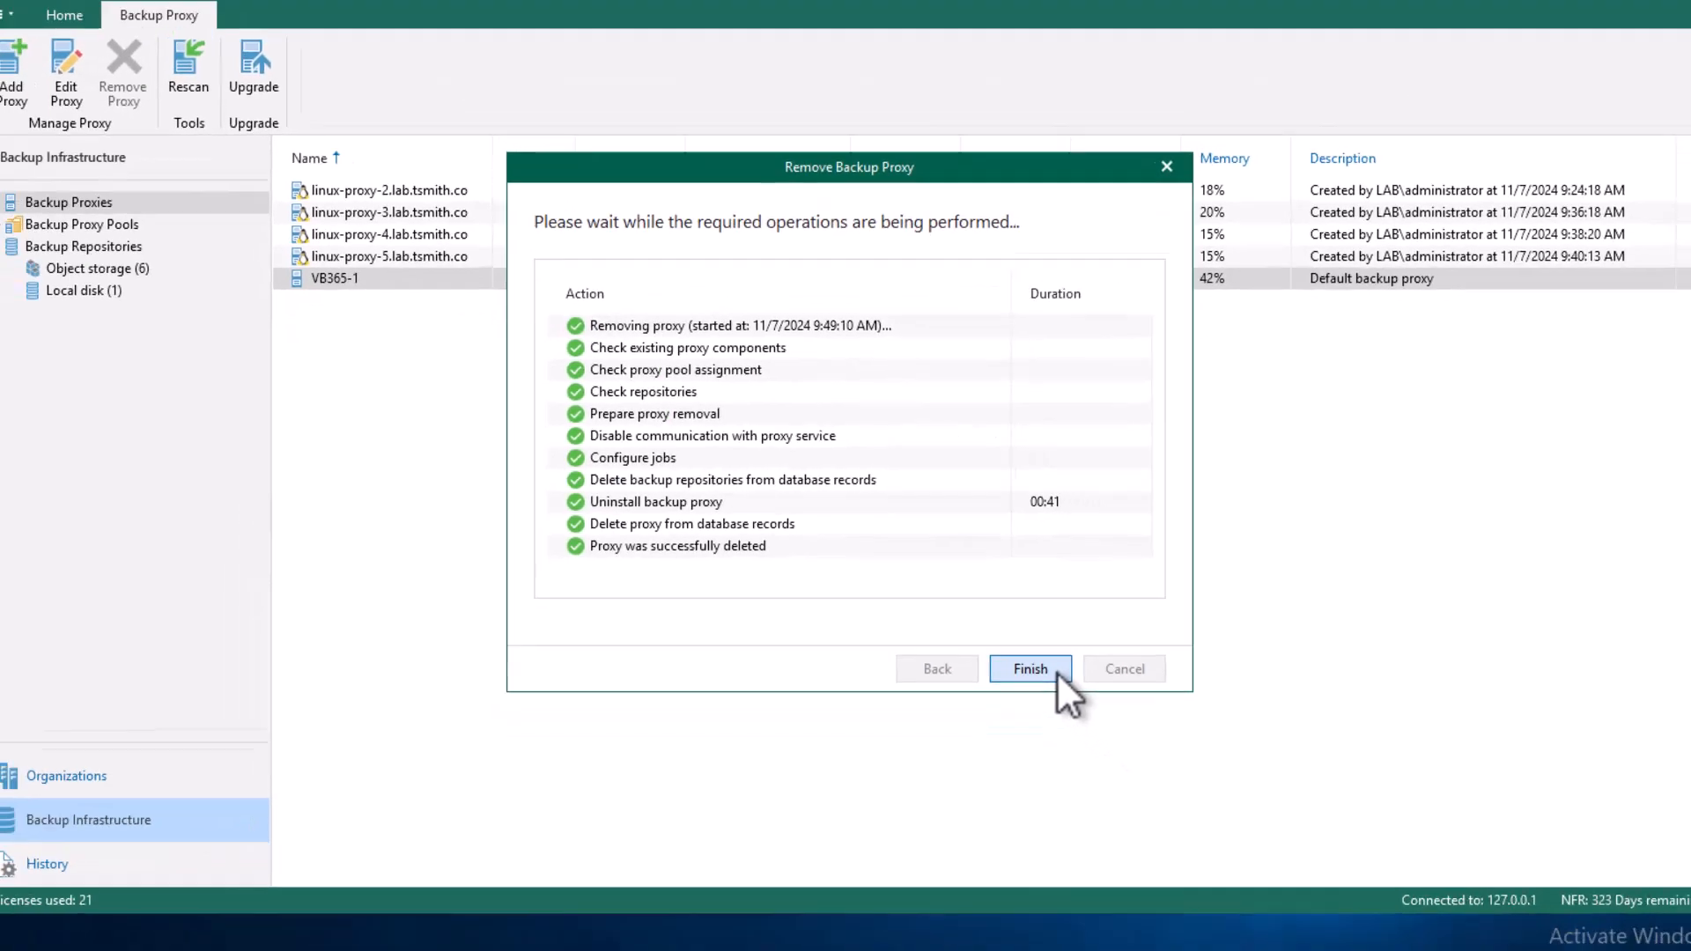
{"action": "left_click", "coordinate": [1100, 713]}
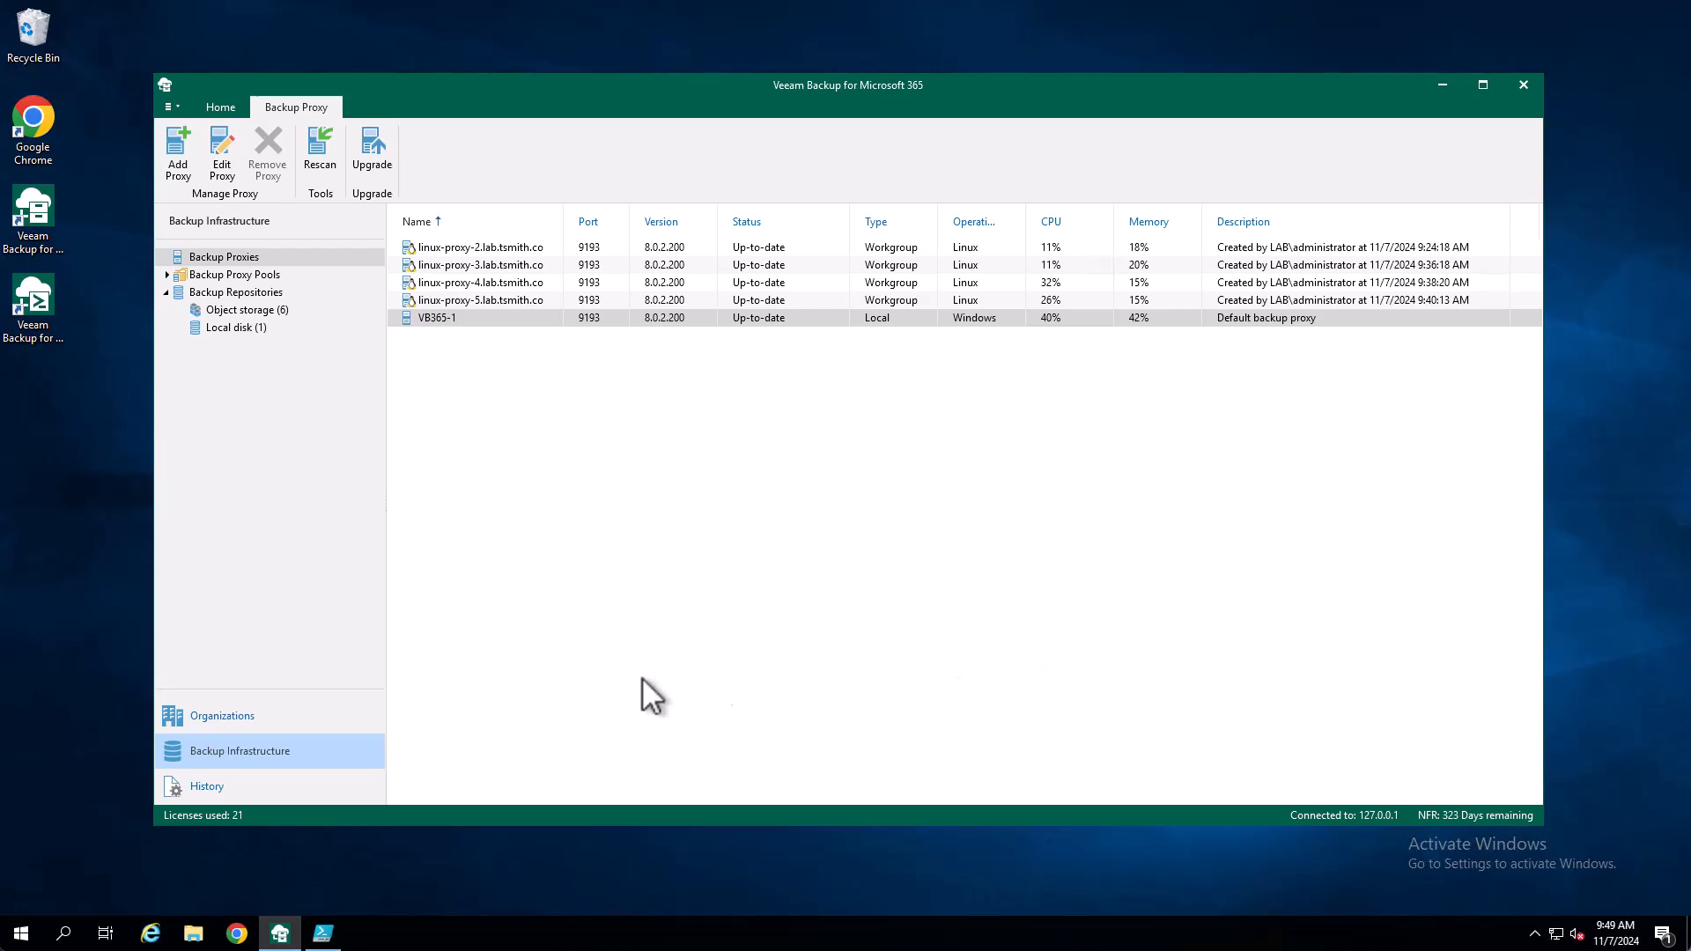
Step: Examine the Mail backup job's session log in the Organizations view, from its start to its final entries
{"action": "left_click", "coordinate": [332, 728]}
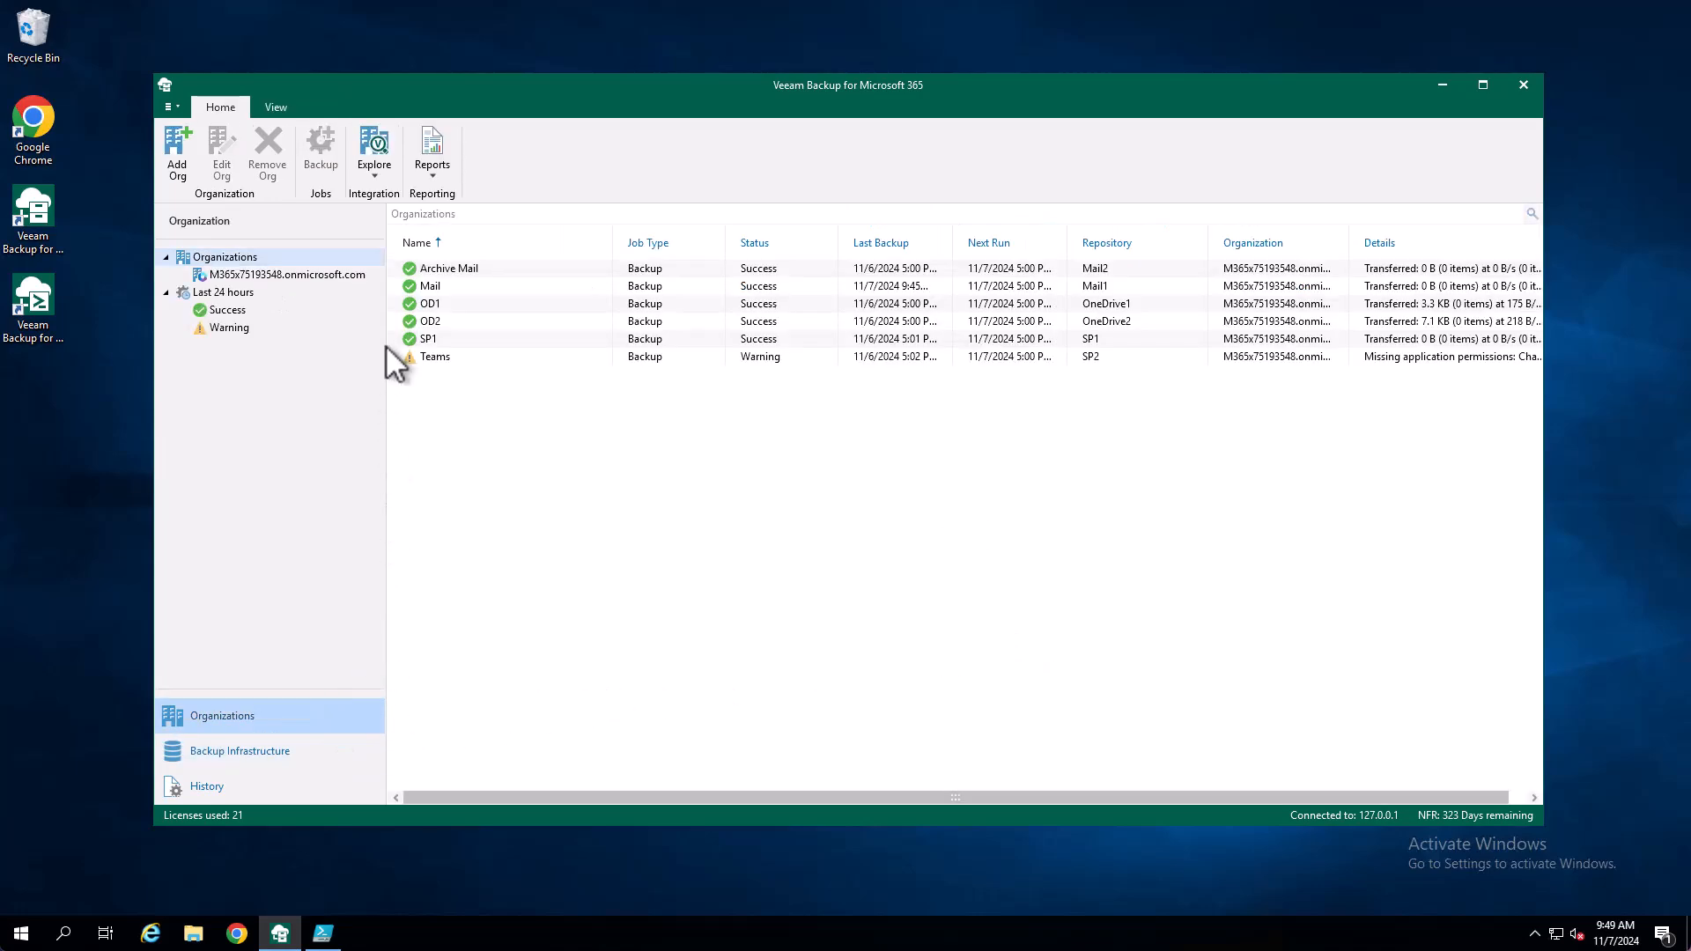
{"action": "left_click", "coordinate": [468, 287]}
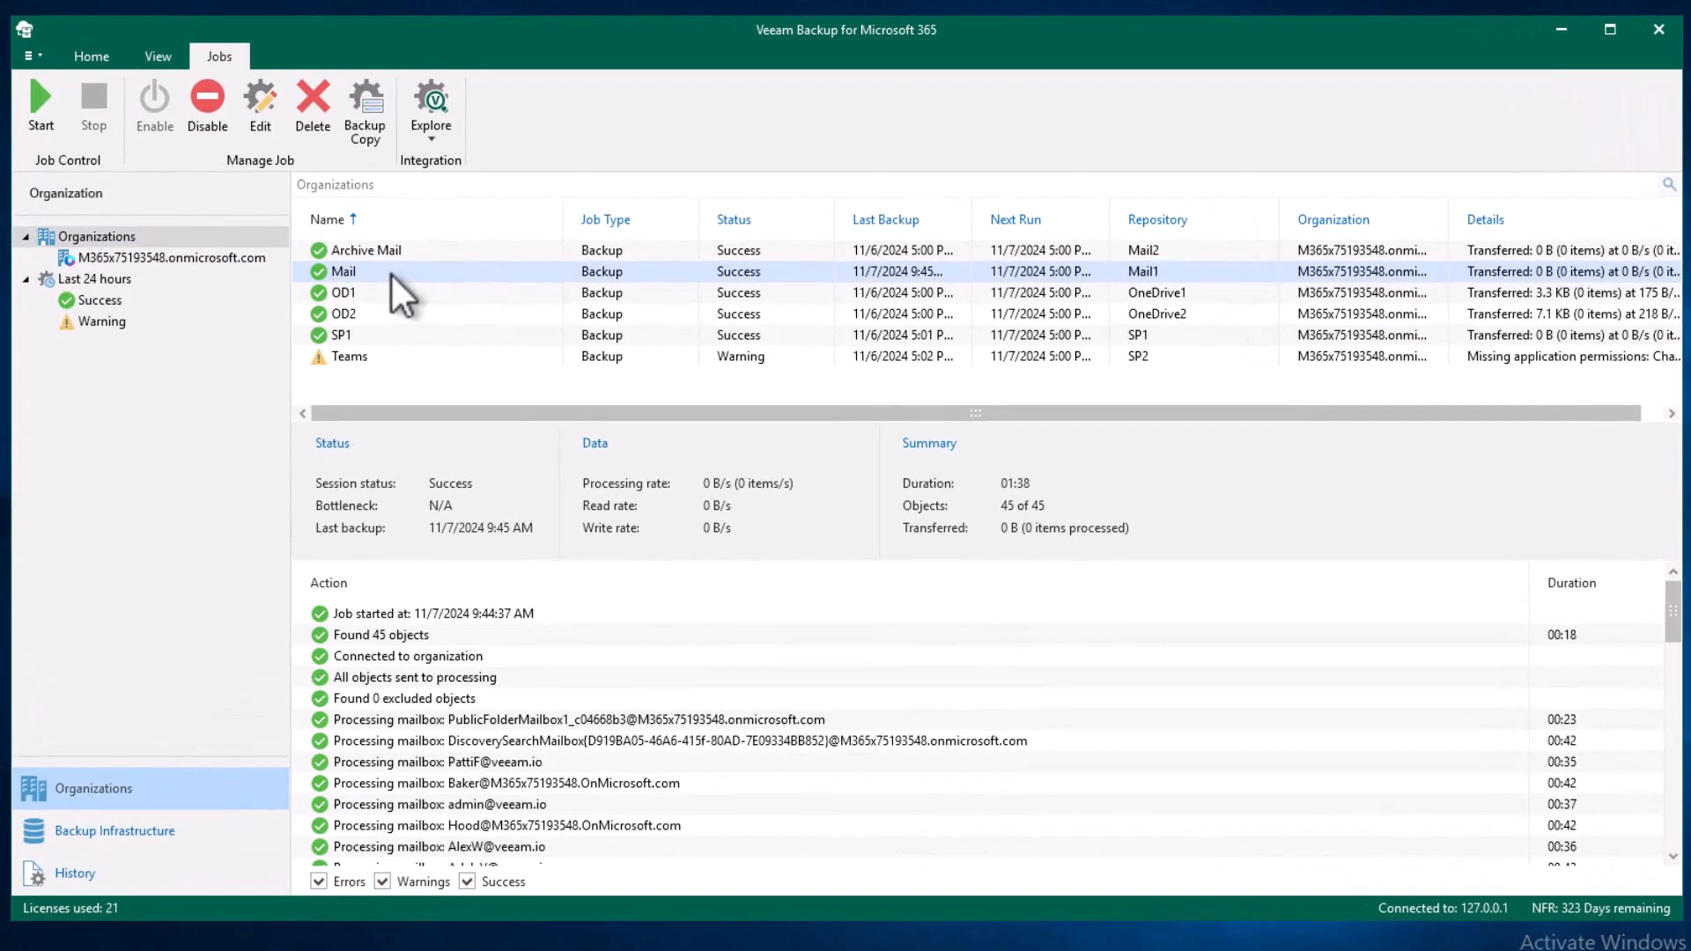
{"action": "scroll", "coordinate": [1085, 676], "scroll_direction": "down", "scroll_amount": 5}
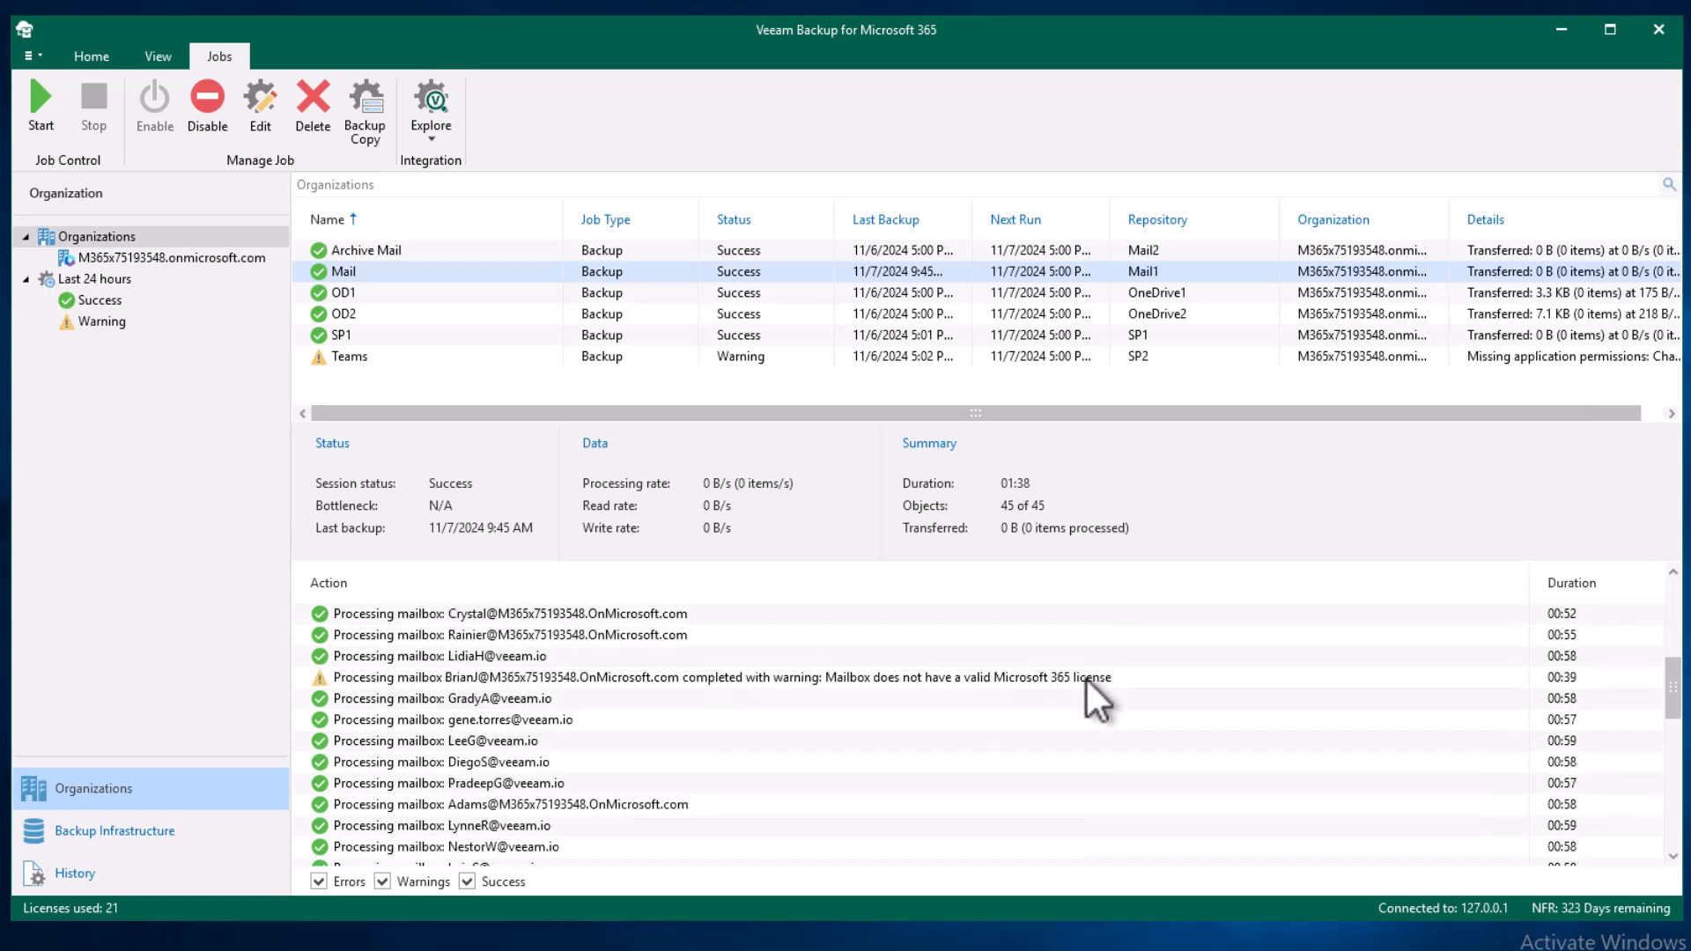
{"action": "scroll", "coordinate": [1085, 677], "scroll_direction": "down", "scroll_amount": 8}
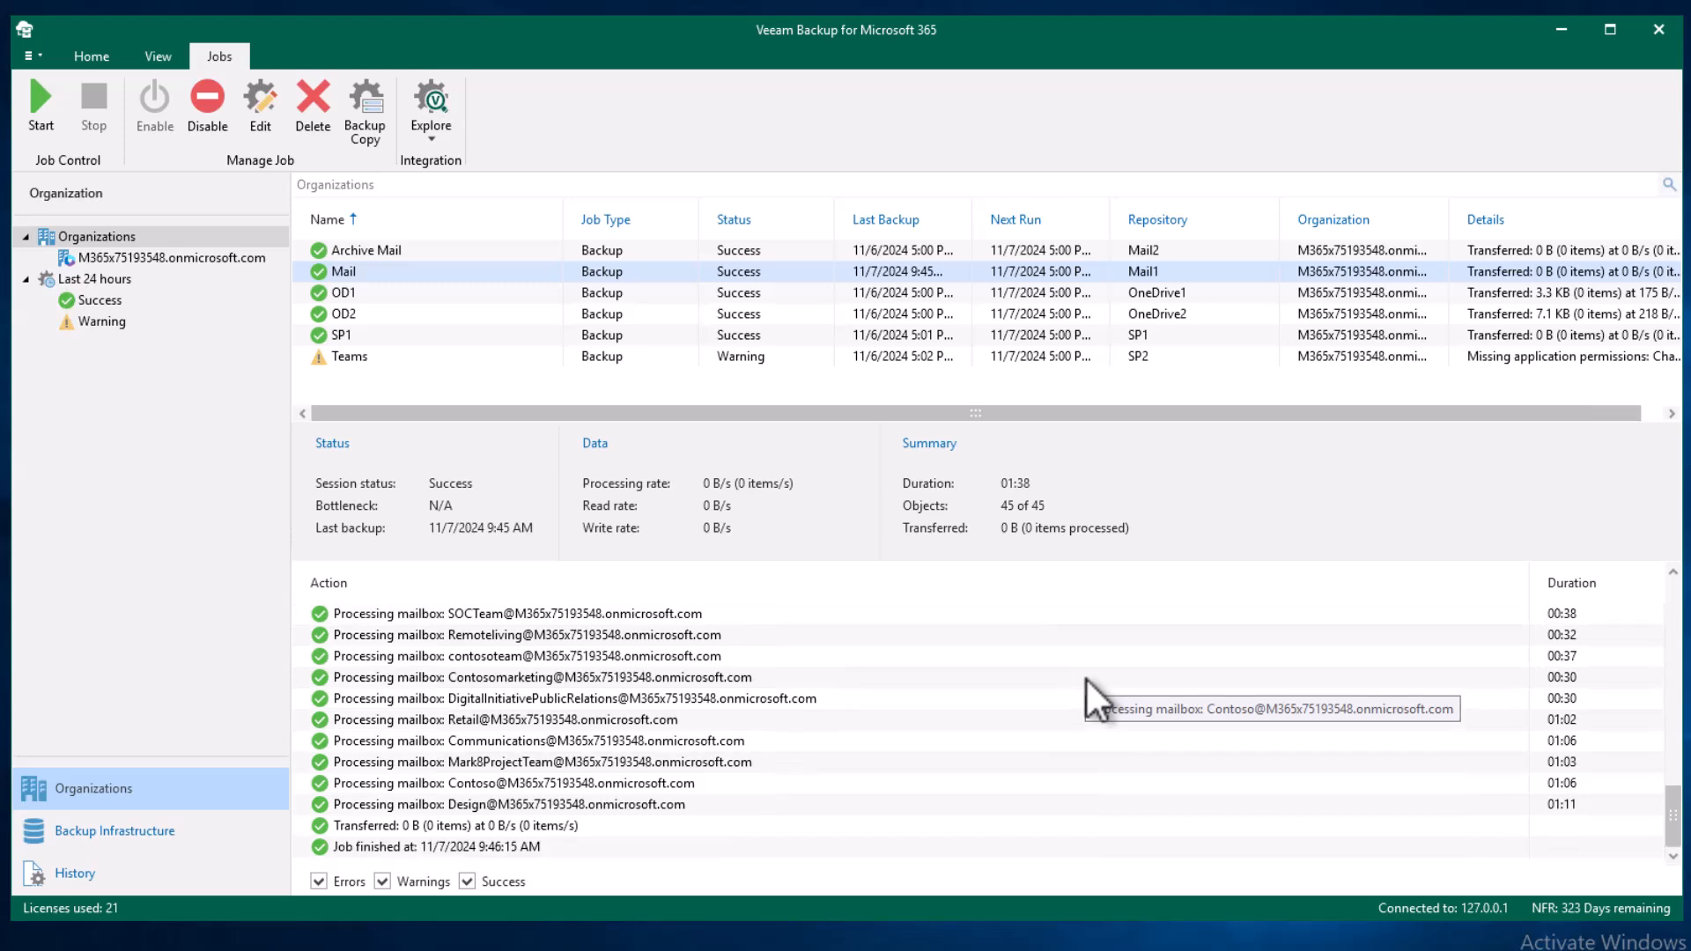
{"action": "scroll", "coordinate": [1085, 677], "scroll_direction": "up", "scroll_amount": 10}
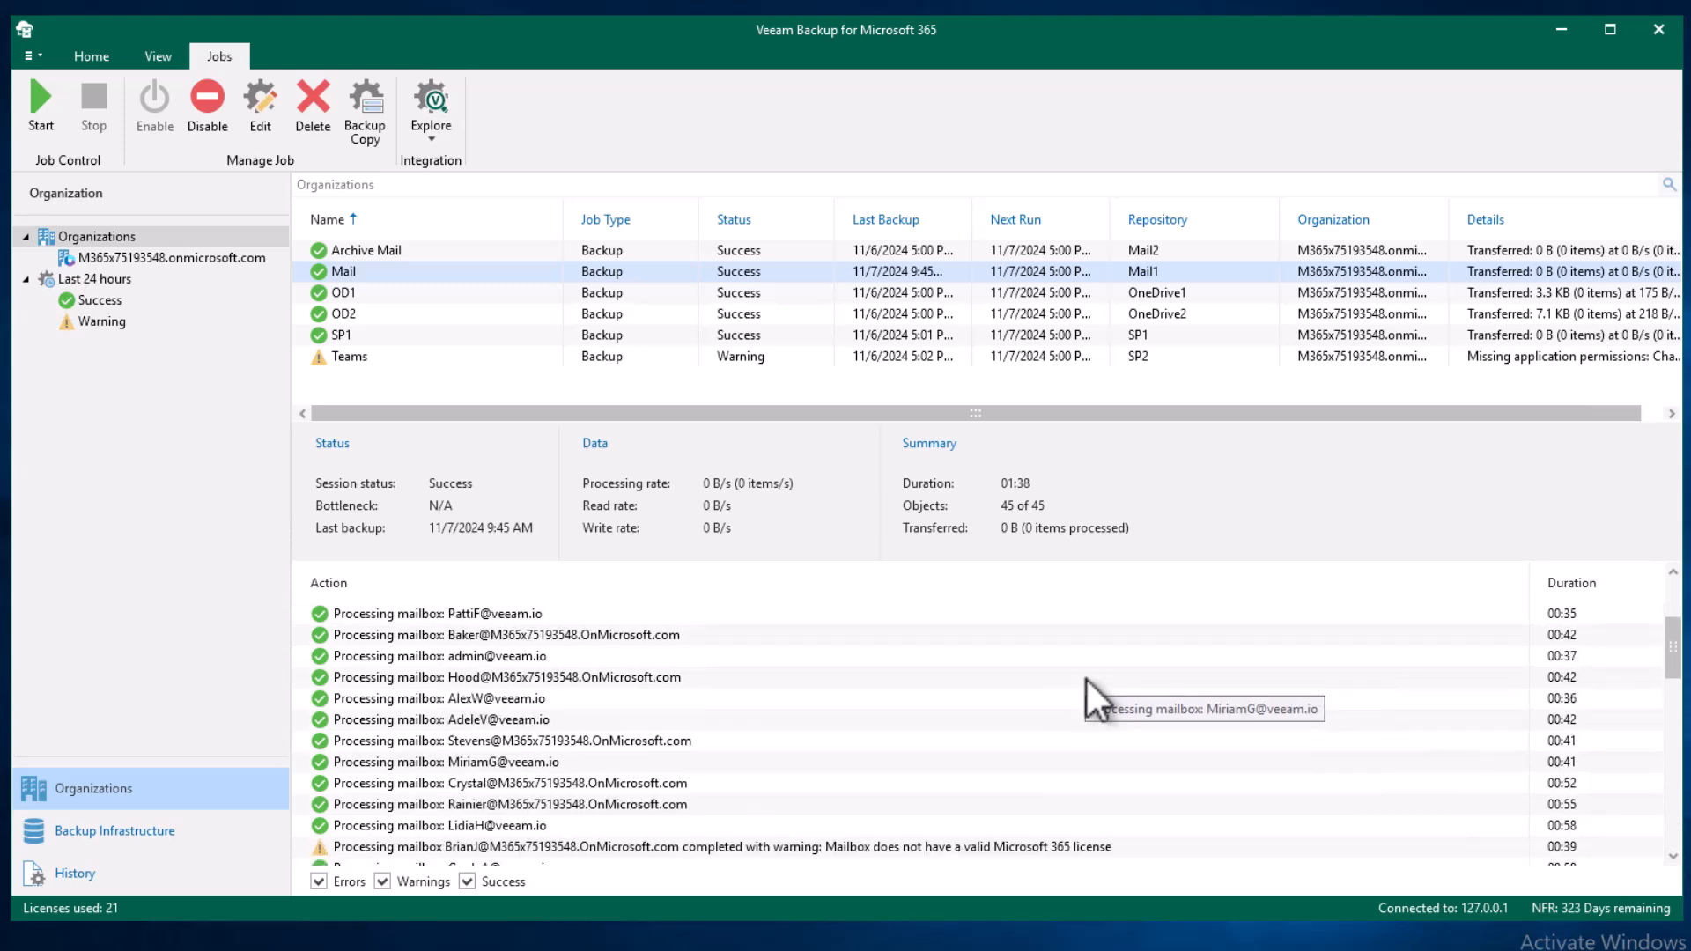
{"action": "scroll", "coordinate": [1085, 676], "scroll_direction": "up", "scroll_amount": 3}
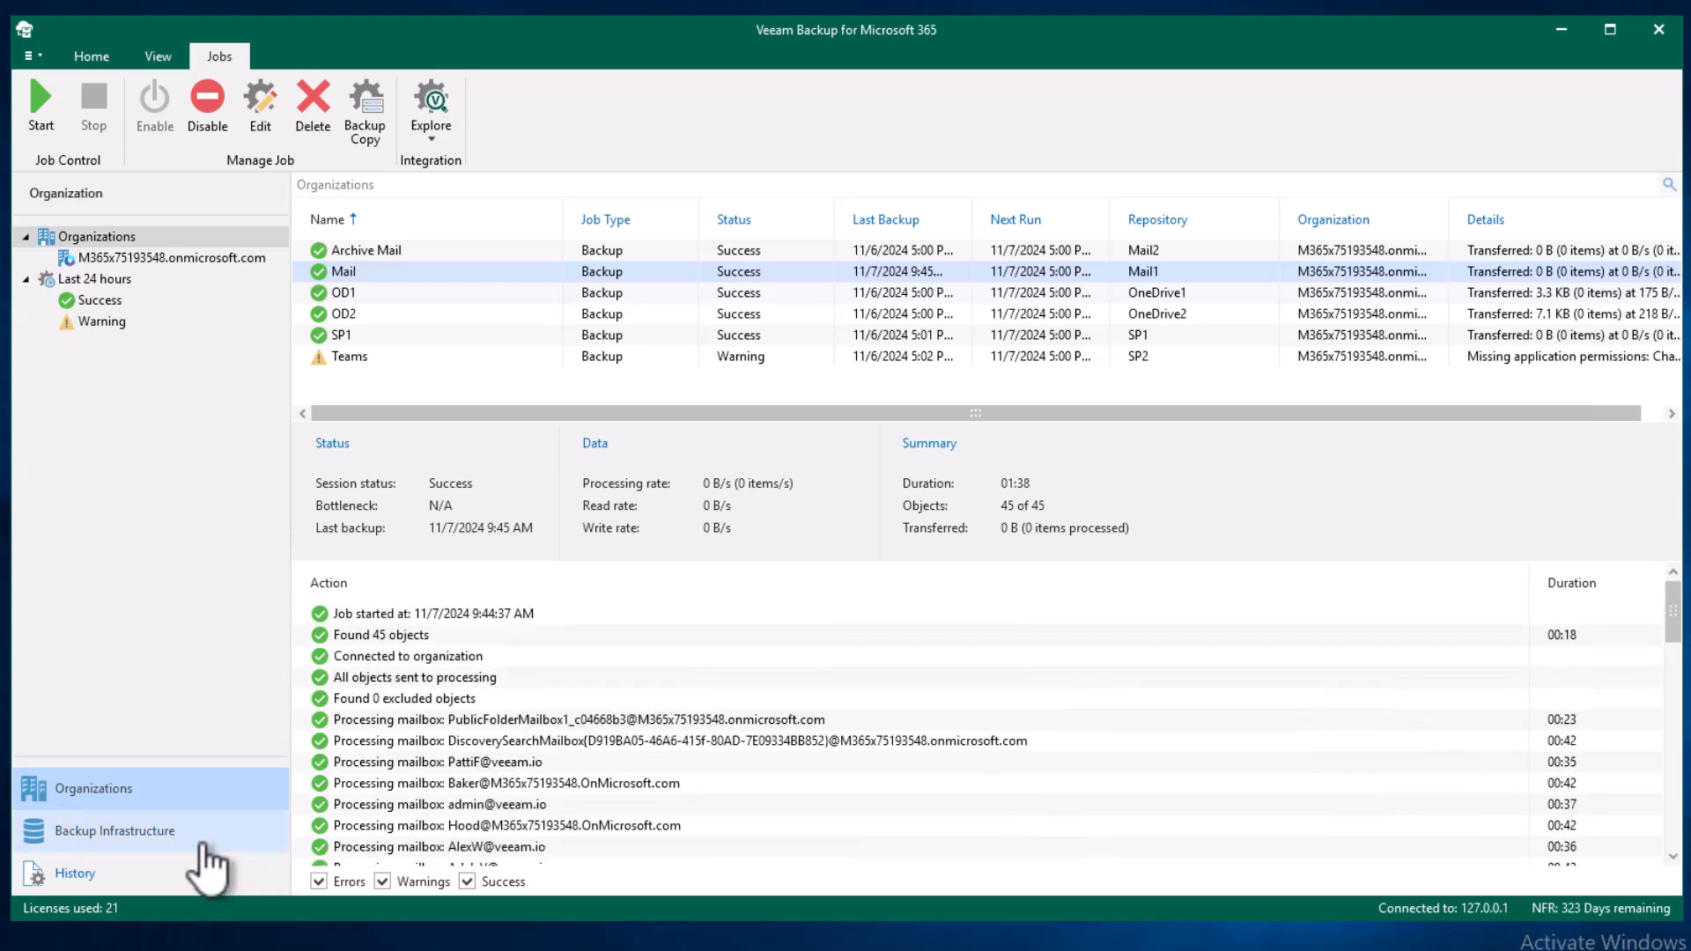